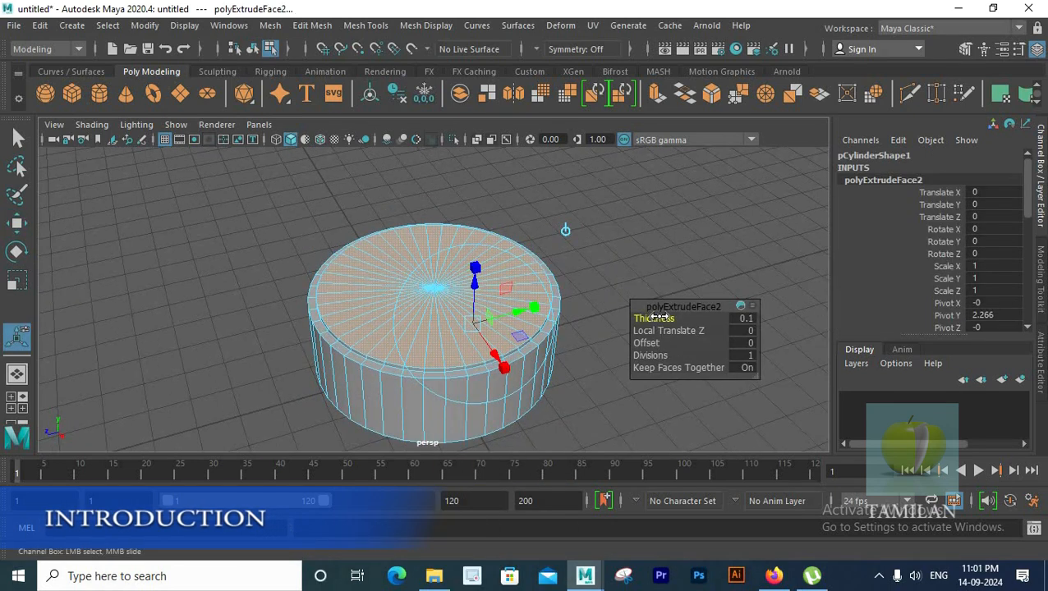
Extrude the cylinder's inset top face upward with a thickness of 0.7 to form the jar's neck
left_click_drag(657, 317, 661, 317)
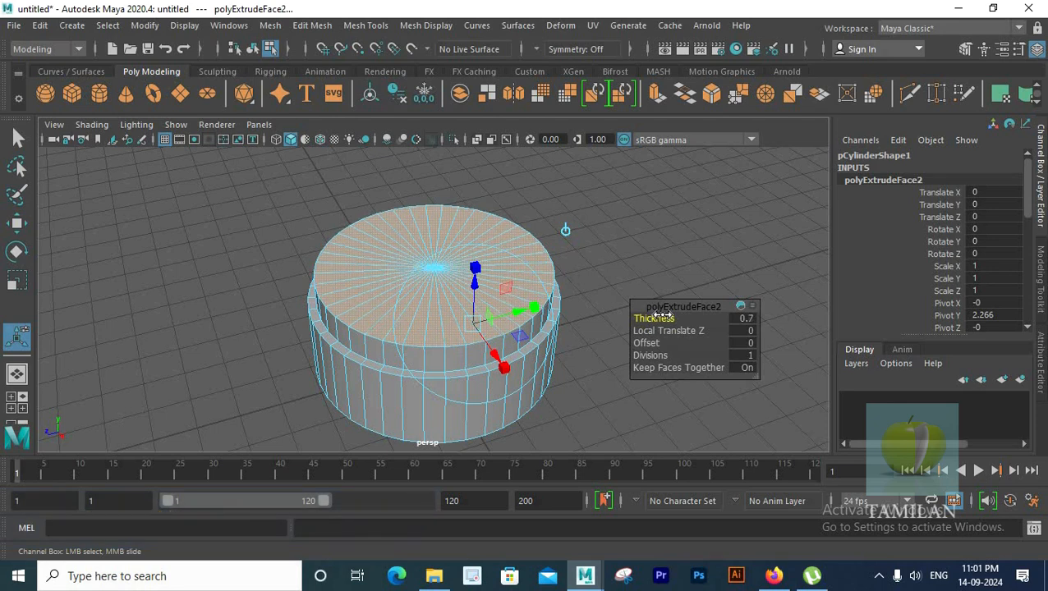
scroll(402, 313, "down", 4)
left_click_drag(391, 307, 382, 281, "alt")
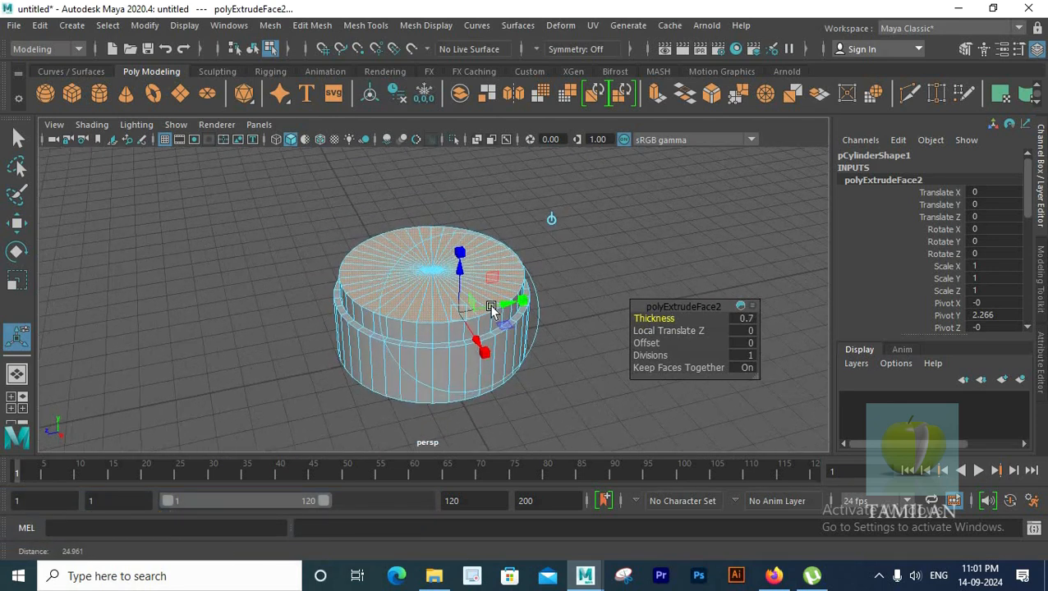
scroll(525, 322, "up", 1)
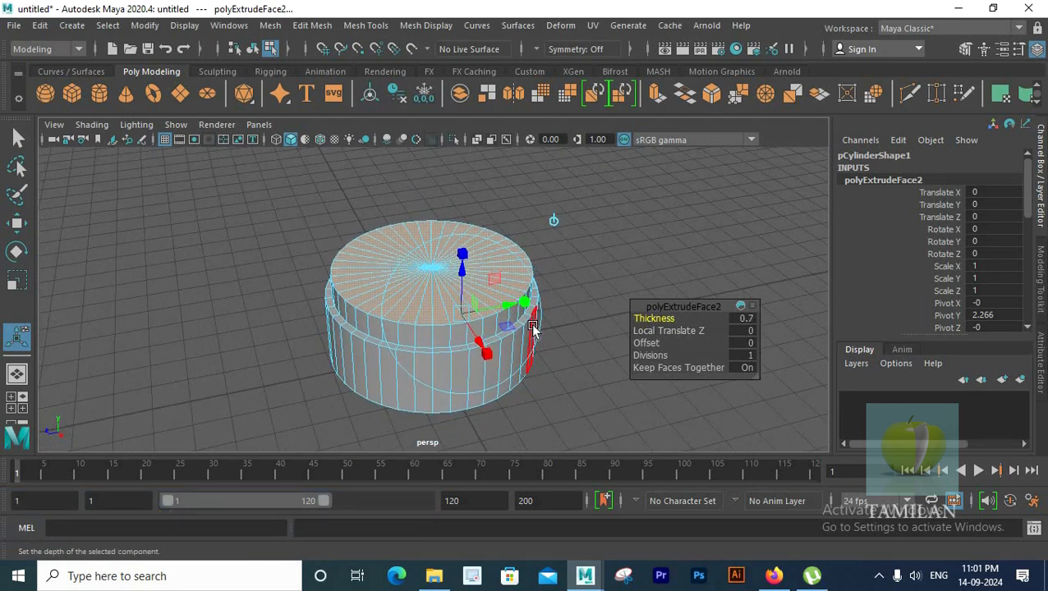
Inset the jar's top face with another extrusion and extrude it downward with a negative thickness to hollow out the jar
key("ctrl+e")
left_click_drag(646, 342, 544, 396)
key("ctrl+e")
left_click_drag(653, 318, 593, 343)
key("space")
key("space")
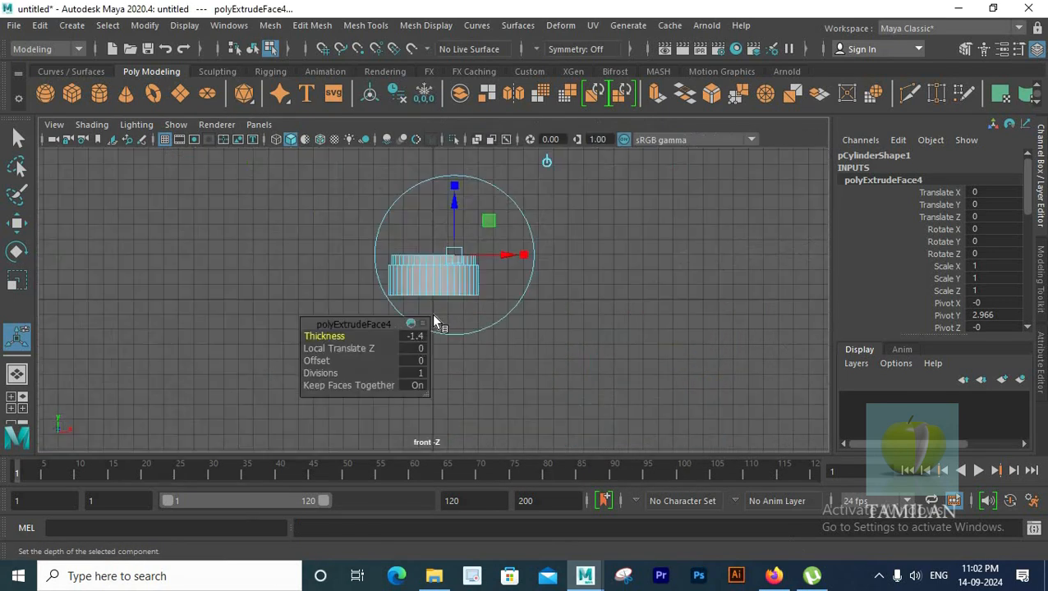
scroll(433, 320, "up", 5)
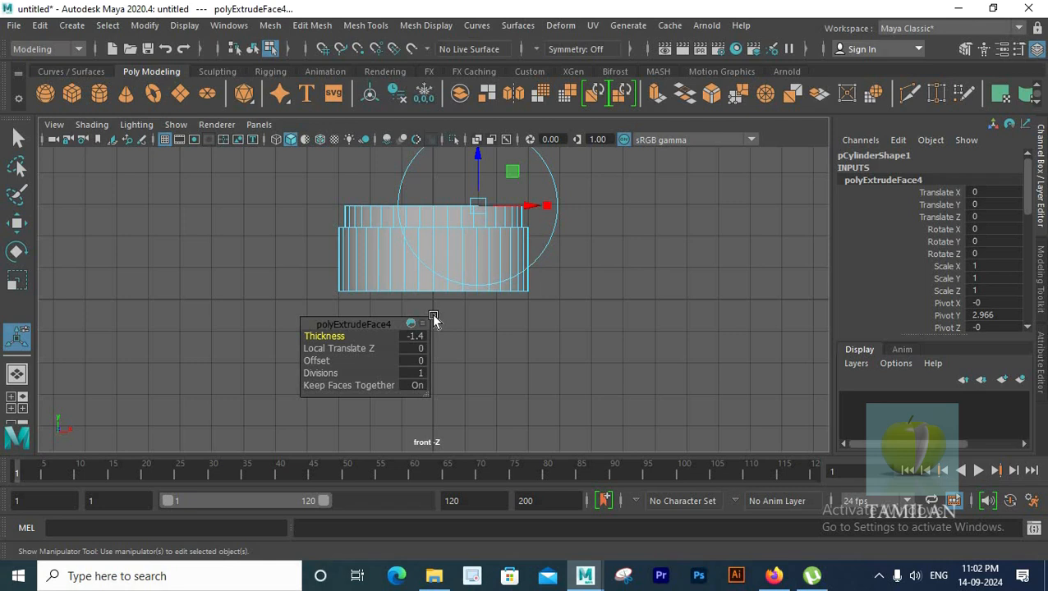
key("4")
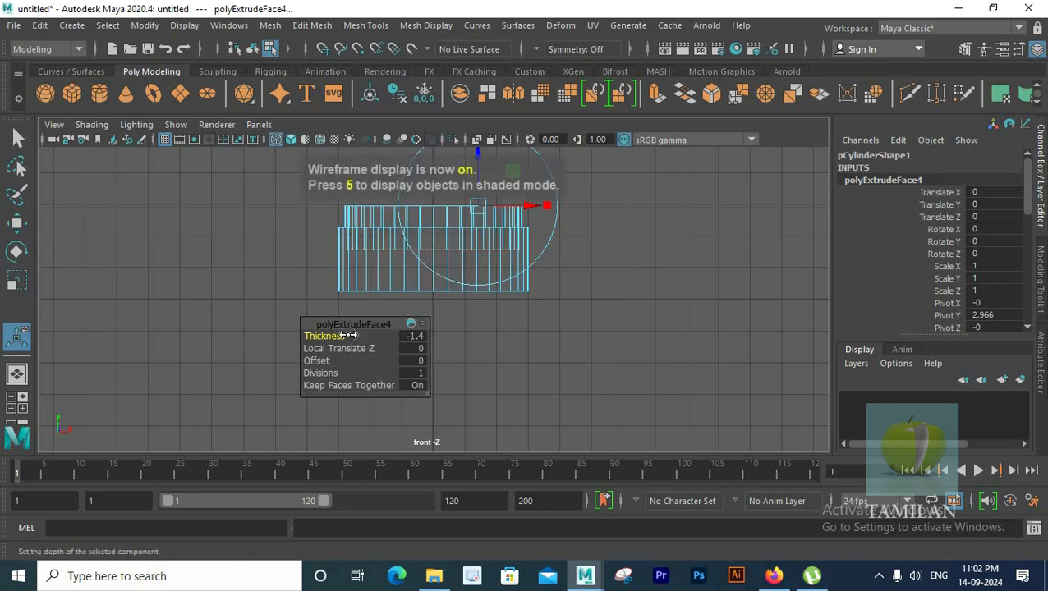
left_click_drag(326, 336, 323, 337)
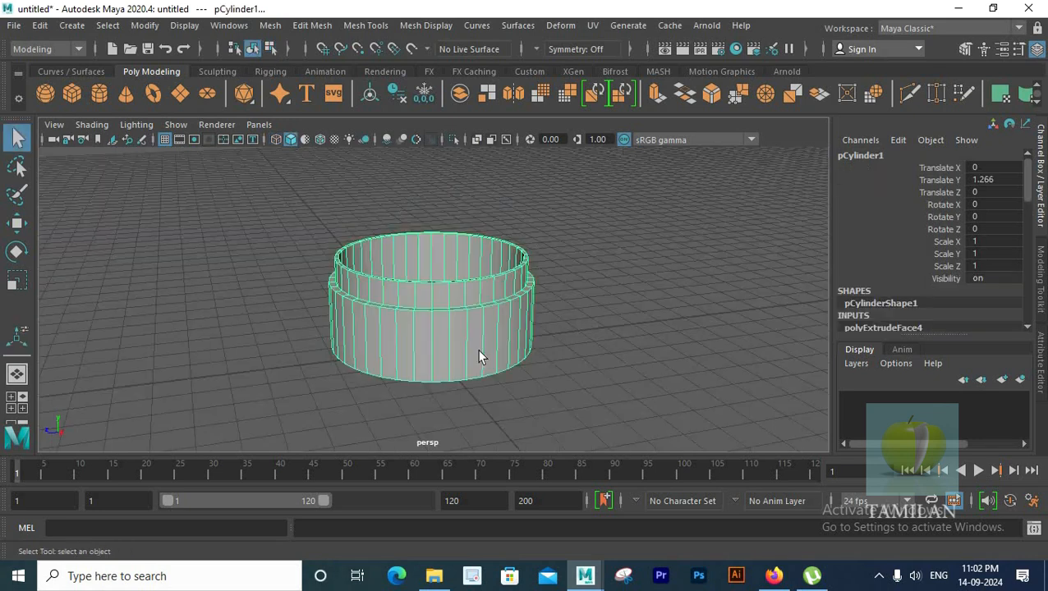
Scale the jar's bottom vertices slightly inward to taper the base, and return to object mode
key("space")
key("space")
right_click_drag(506, 232, 428, 149)
left_click_drag(281, 281, 531, 352)
key("r")
left_click_drag(422, 290, 419, 289)
right_click_drag(489, 151, 544, 128)
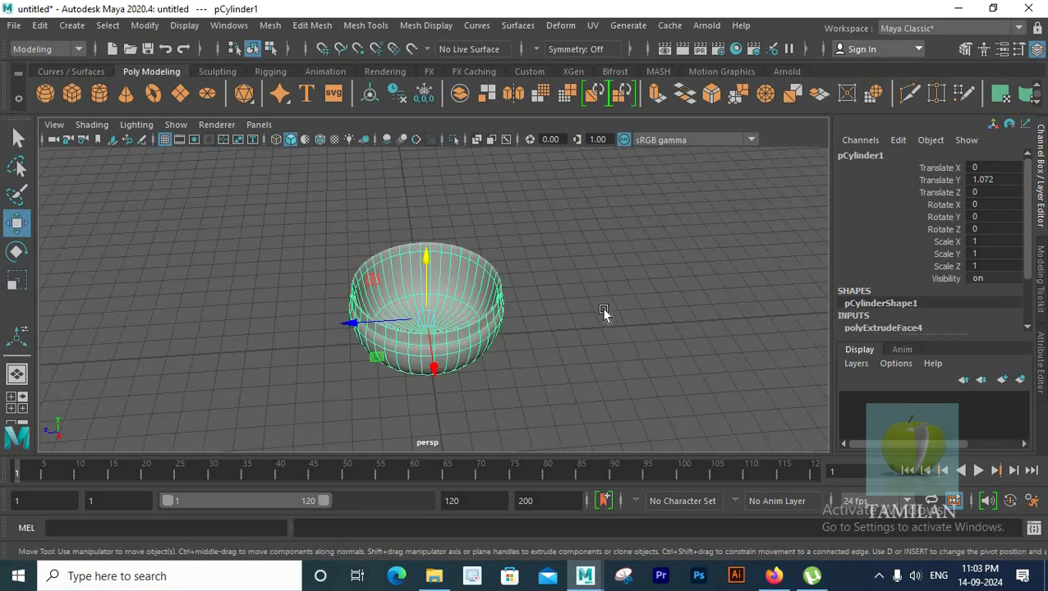
Turn off the jar's smooth preview and insert an edge loop around its inner wall next to the floor
left_click(596, 313)
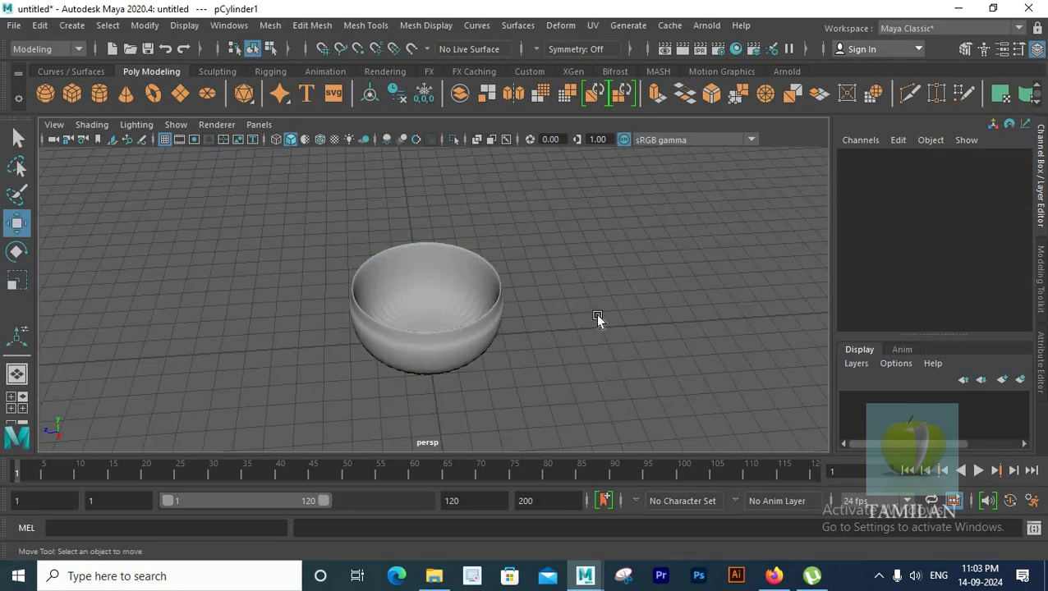
left_click(417, 295)
key("1")
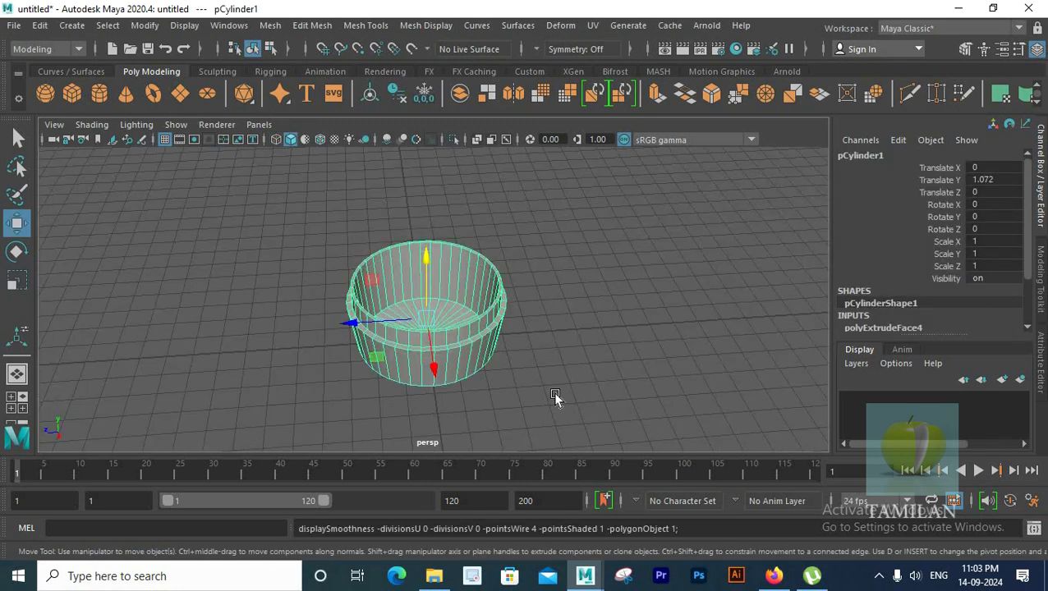
left_click_drag(484, 336, 493, 341, "alt")
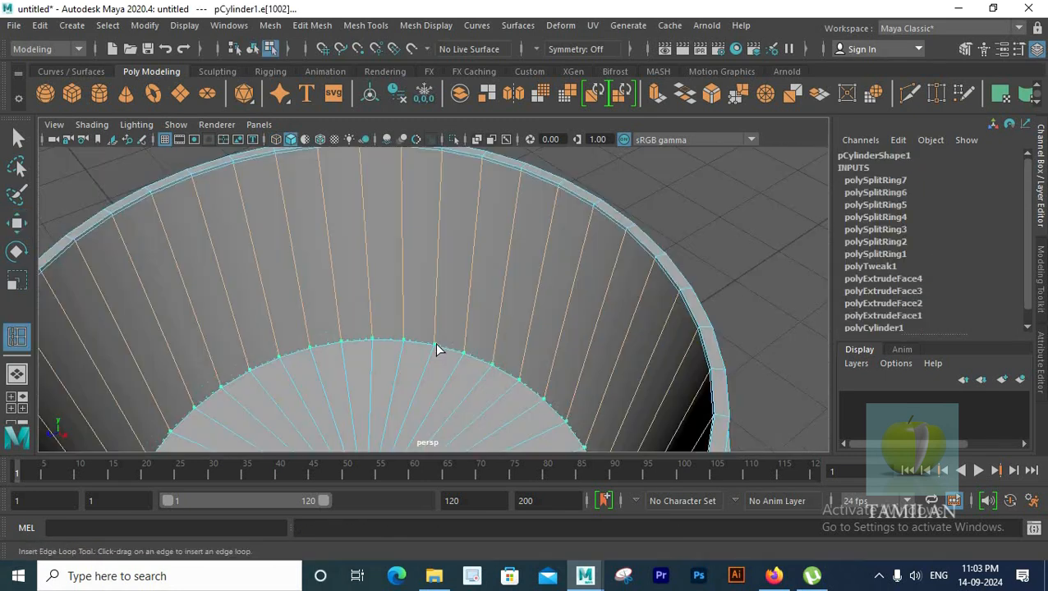
left_click_drag(438, 340, 437, 349)
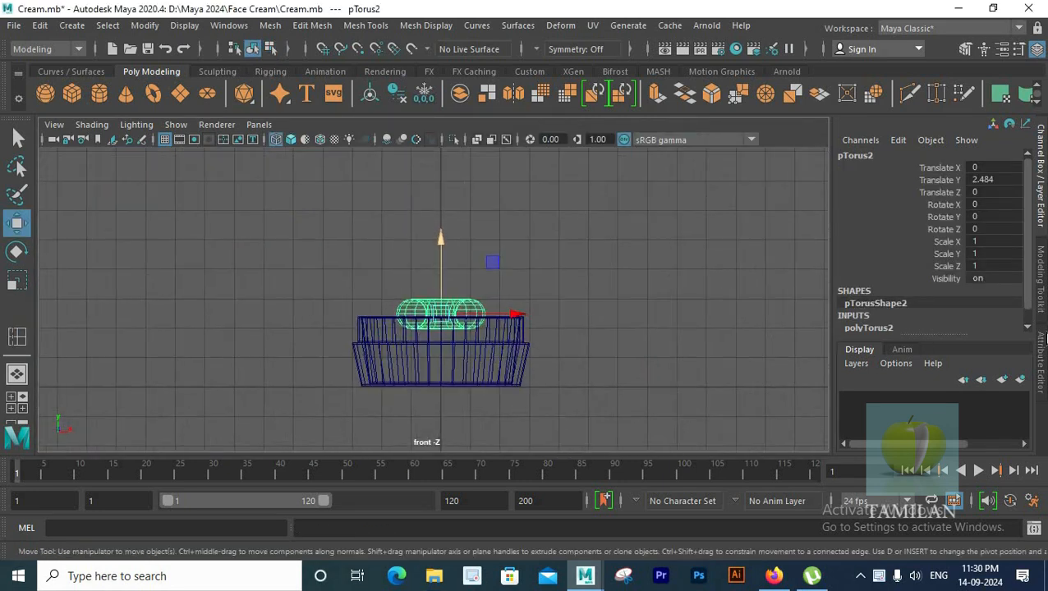
Thin the torus above the jar into a slim ring and delete a section of its faces
type("0.")
right_click_drag(344, 192, 344, 115)
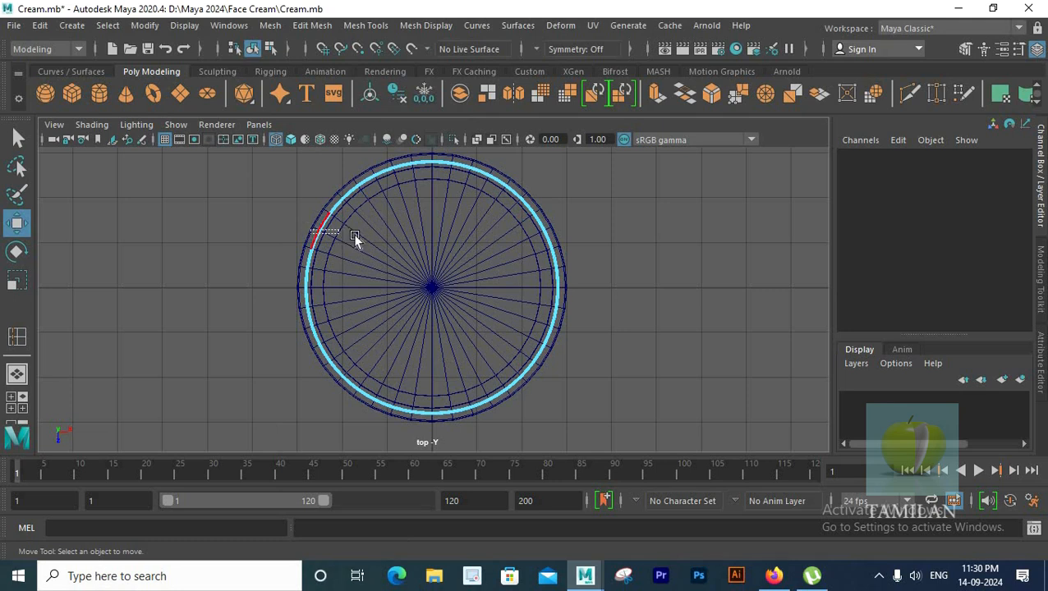
left_click_drag(344, 230, 344, 230)
left_click_drag(542, 338, 589, 345)
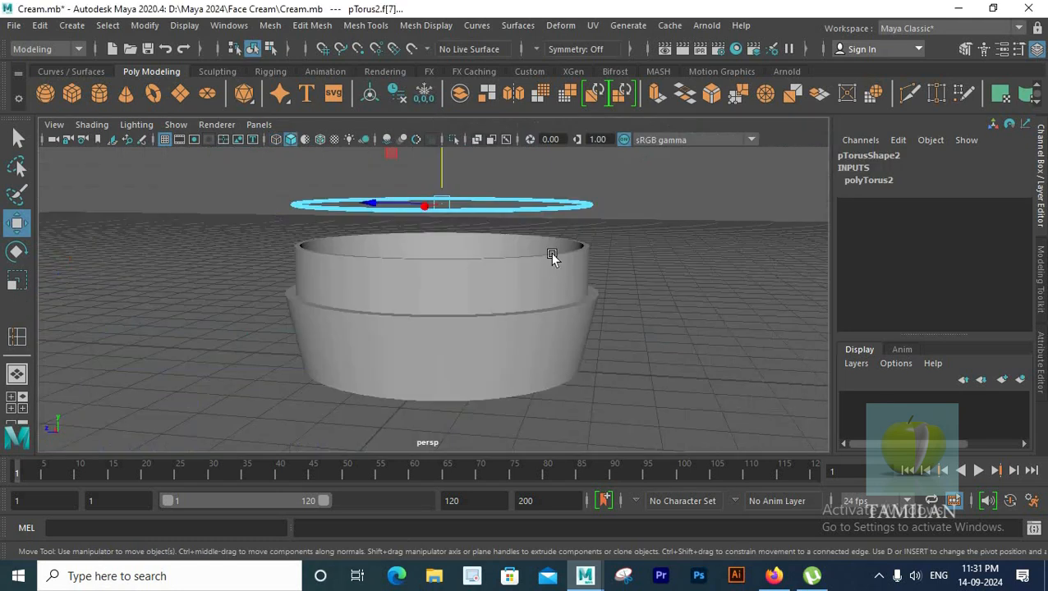
left_click_drag(552, 257, 567, 337, "alt")
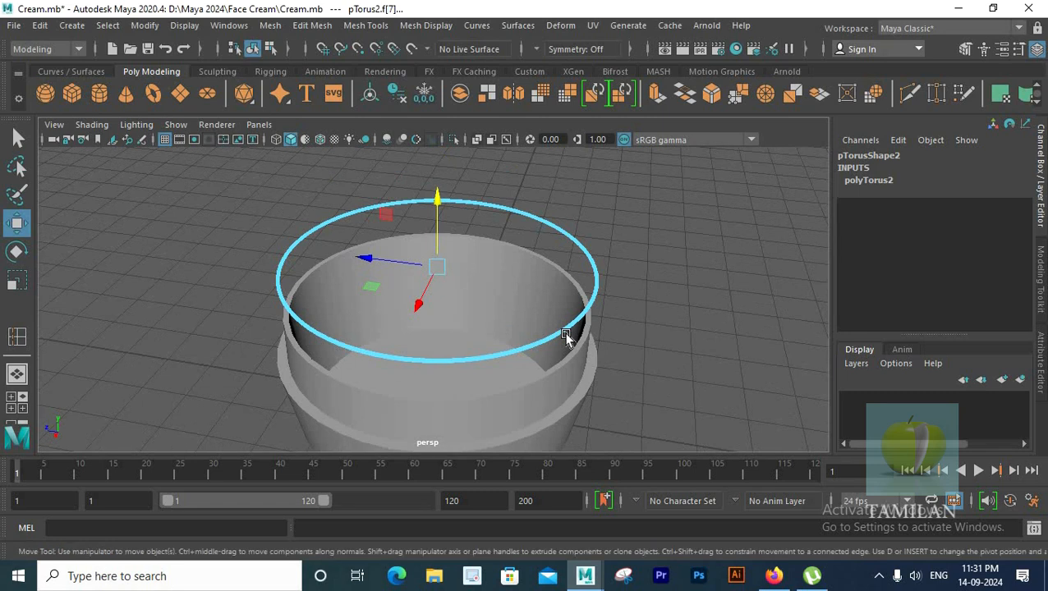
key("Delete")
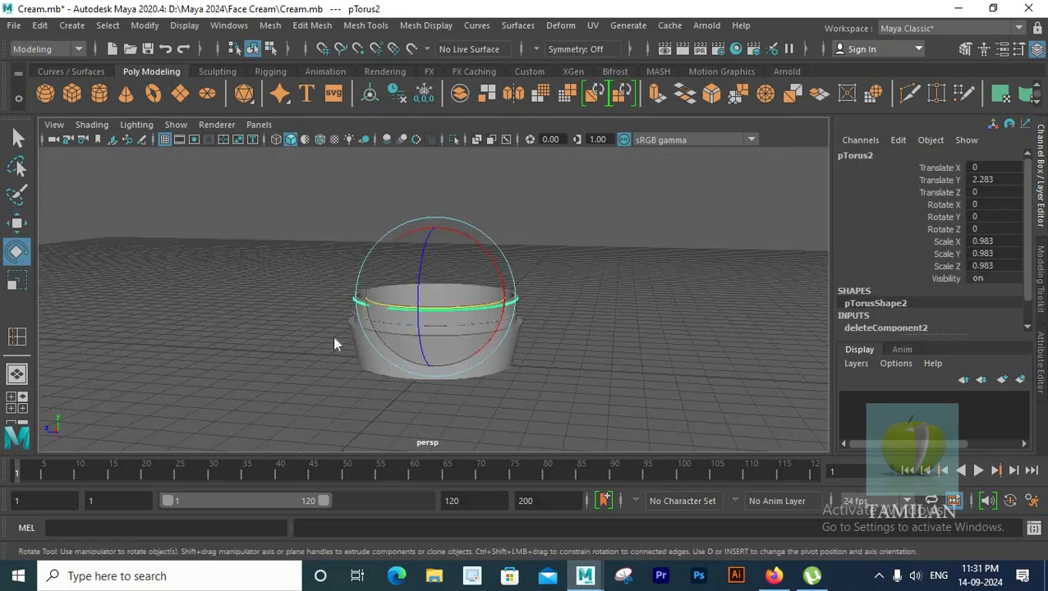
Move the torus ring down along the jar's neck to a Translate Y of 2.184
key("space")
key("space")
key("f")
key("w")
left_click_drag(437, 198, 436, 213)
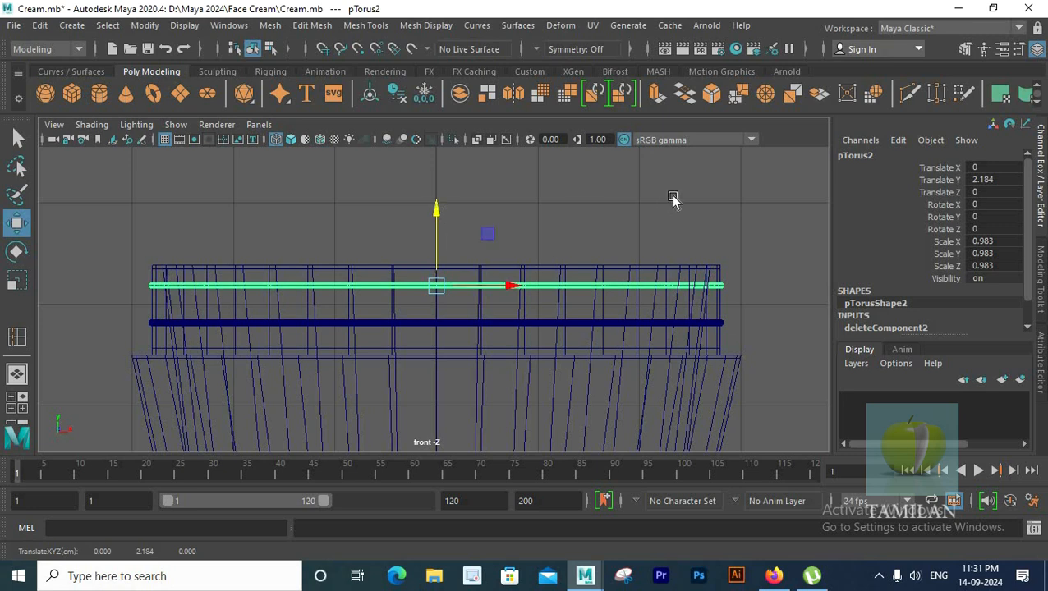
Create a polygon cylinder for the lid, raise it above the jar's base and set its height to 0.5
key("space")
left_click(683, 232)
key("space")
key("f")
left_click(98, 93)
left_click_drag(433, 262, 432, 204)
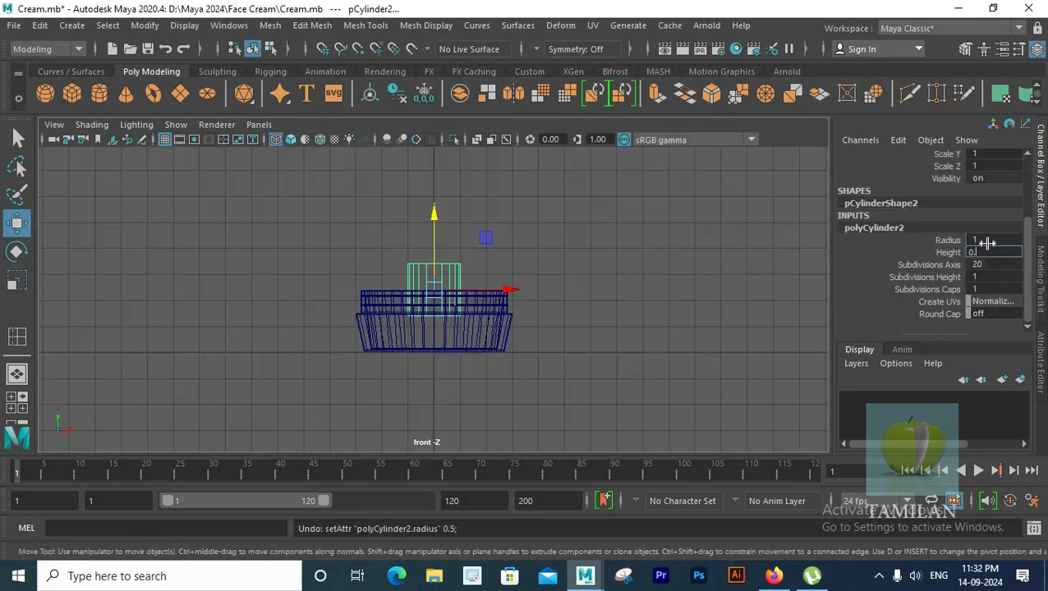
type("0.5")
key("Return")
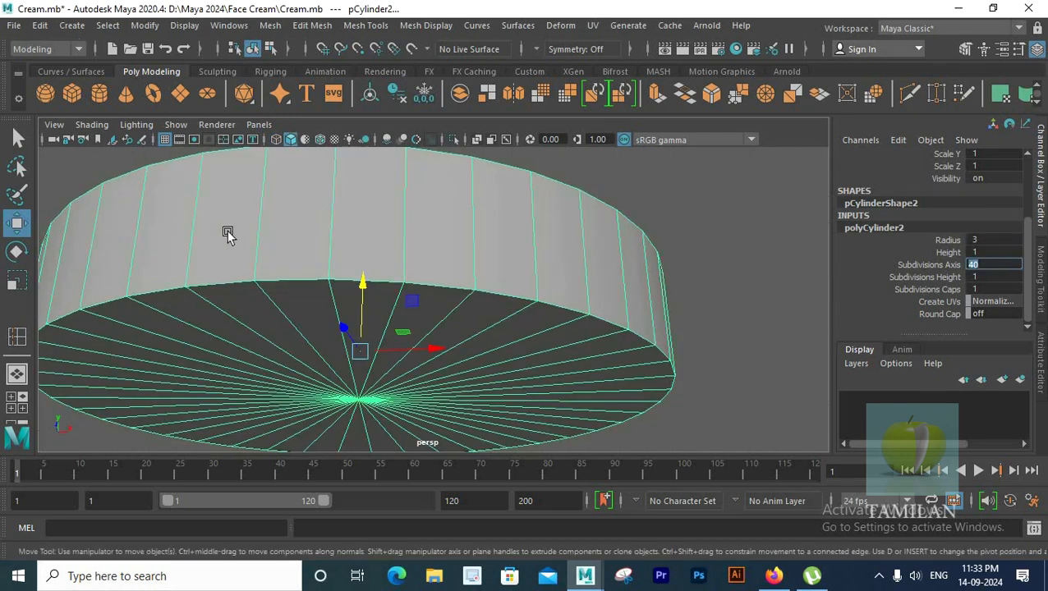
Extrude the lid cylinder's bottom face up into the body to hollow out the lid, and return to object mode
scroll(391, 351, "down", 4)
right_click_drag(382, 245, 374, 276)
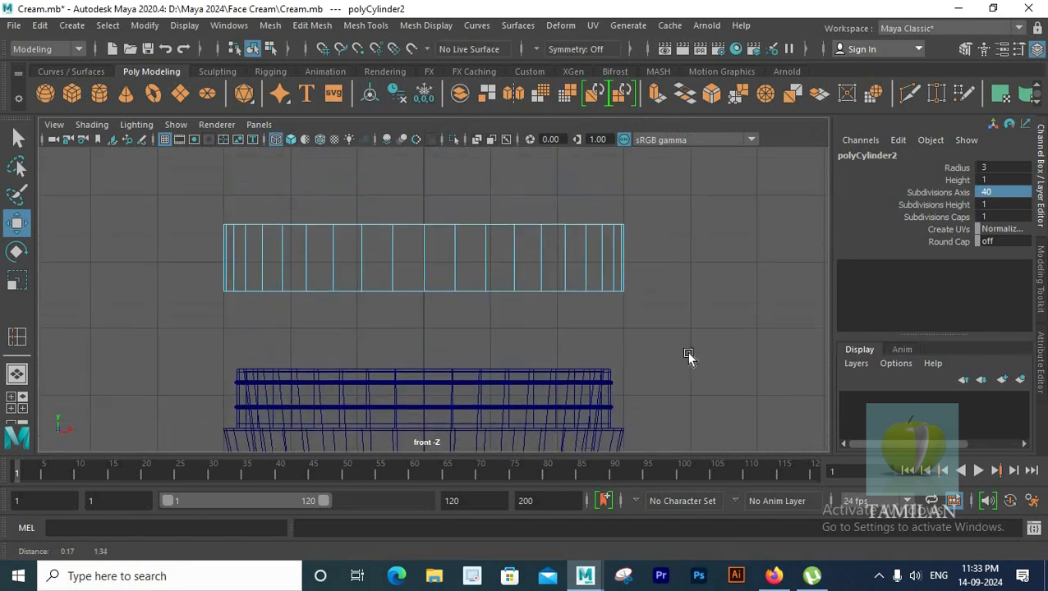
key("ctrl+e")
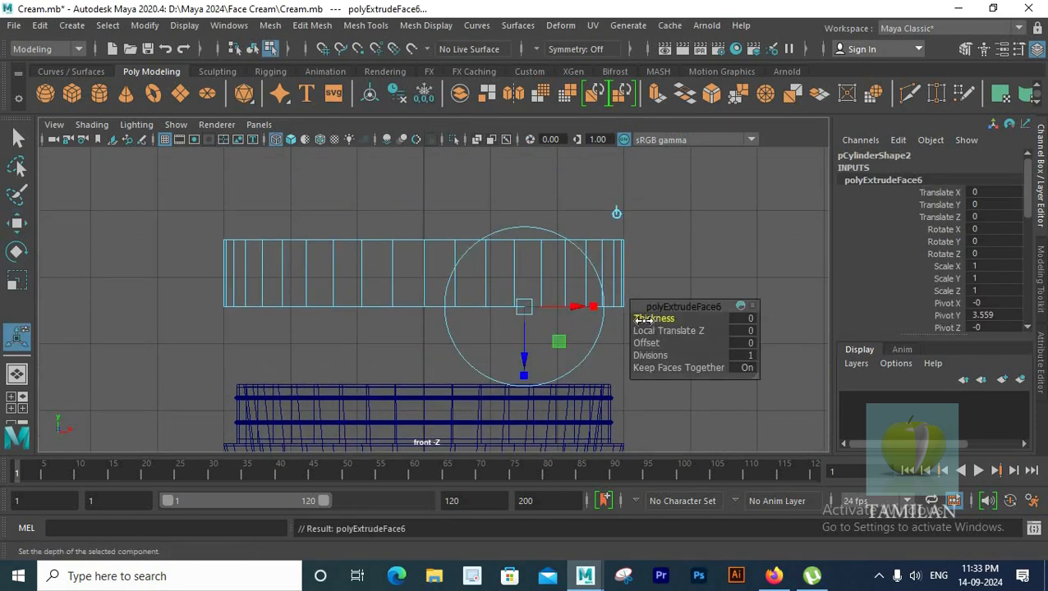
left_click_drag(643, 319, 645, 321)
right_click_drag(598, 247, 663, 135)
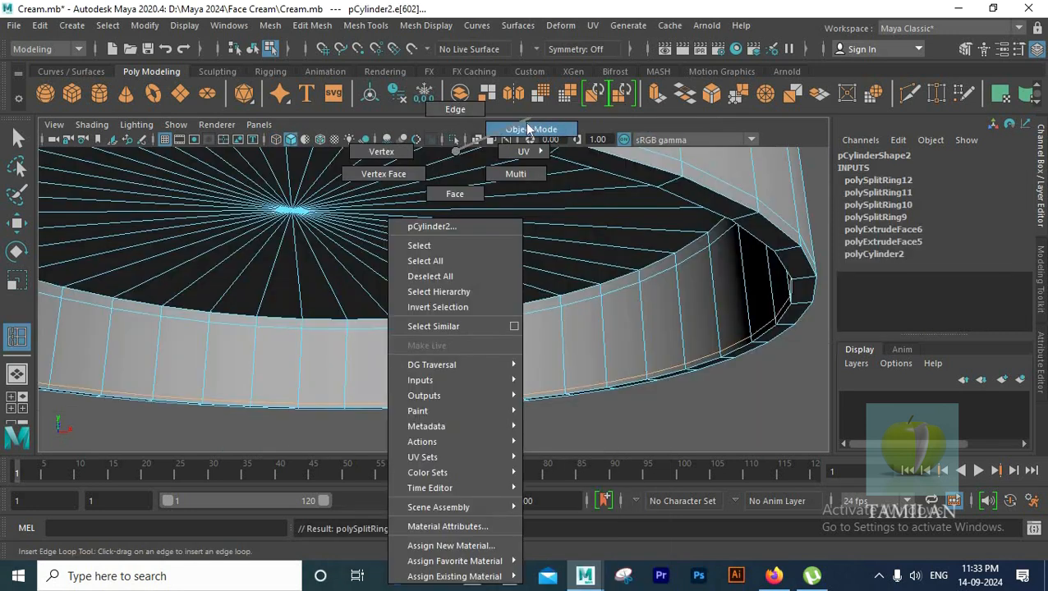
Return the lid to object mode, turn on its smooth preview and clear the selection
right_click_drag(534, 130, 534, 130)
left_click(571, 271)
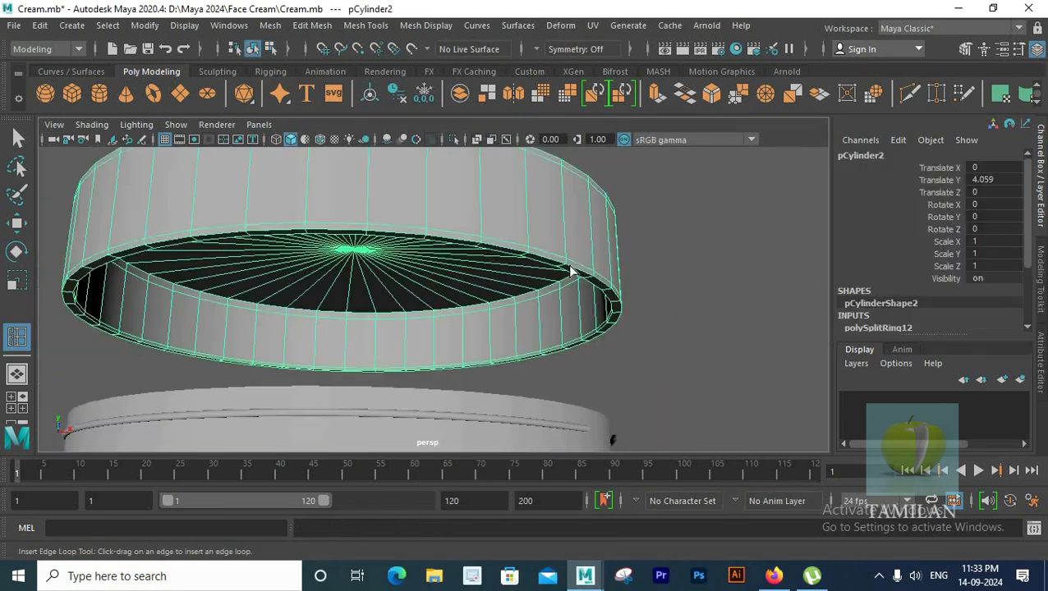
key("q")
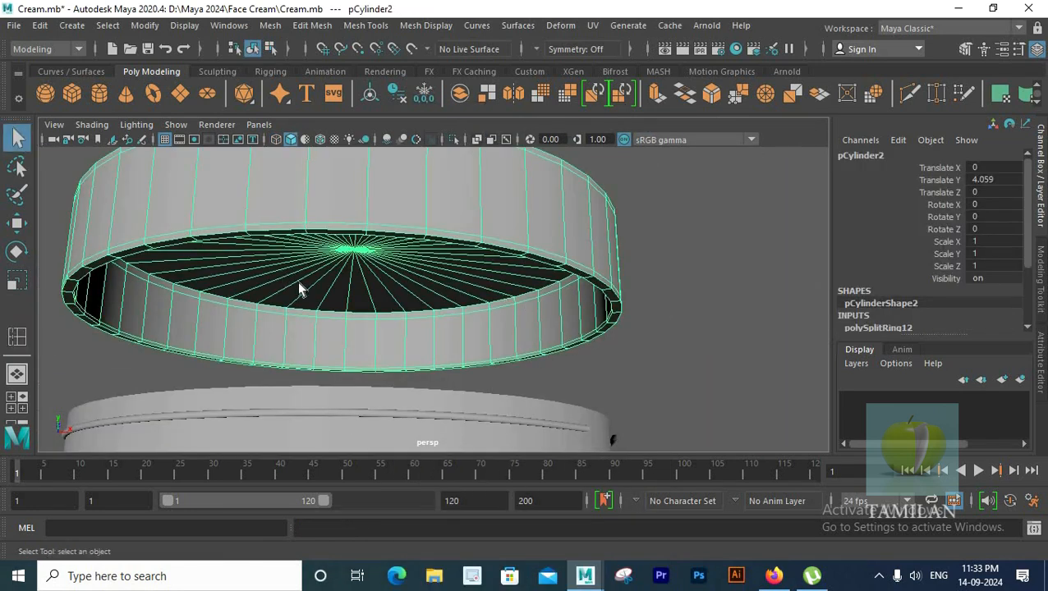
key("3")
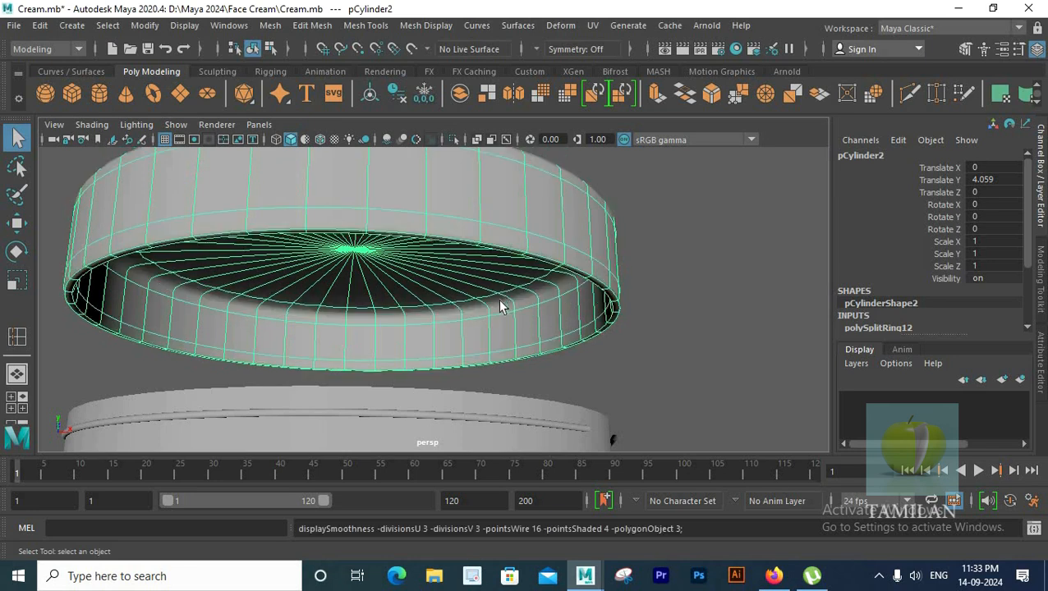
scroll(613, 283, "down", 5)
scroll(612, 282, "down", 2)
left_click(592, 289)
left_click_drag(379, 358, 410, 423, "alt")
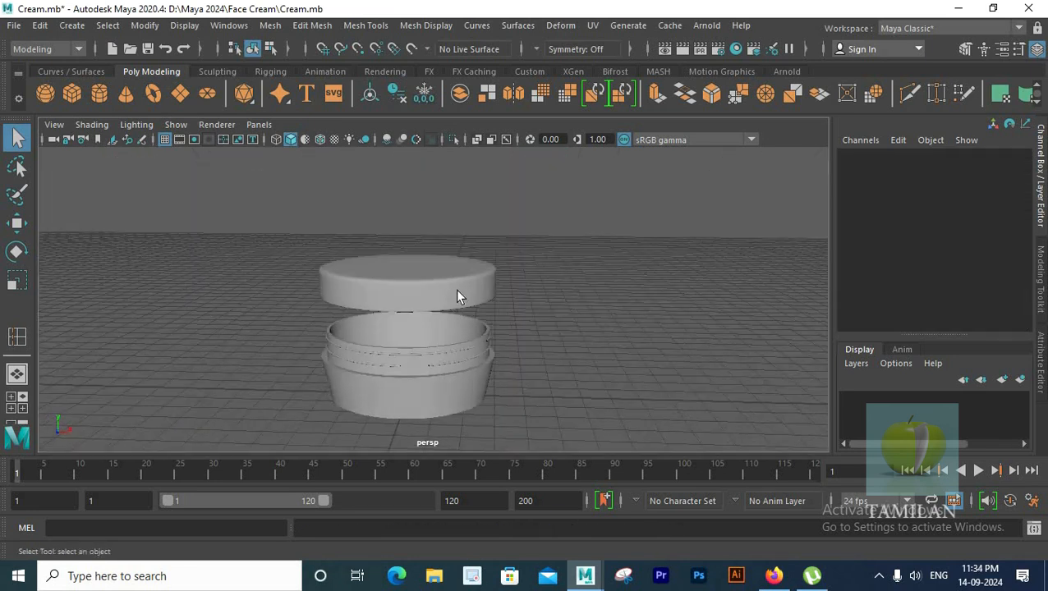
Lower the lid vertically toward the jar's neck in the front view
left_click(454, 296)
key("space")
key("space")
key("w")
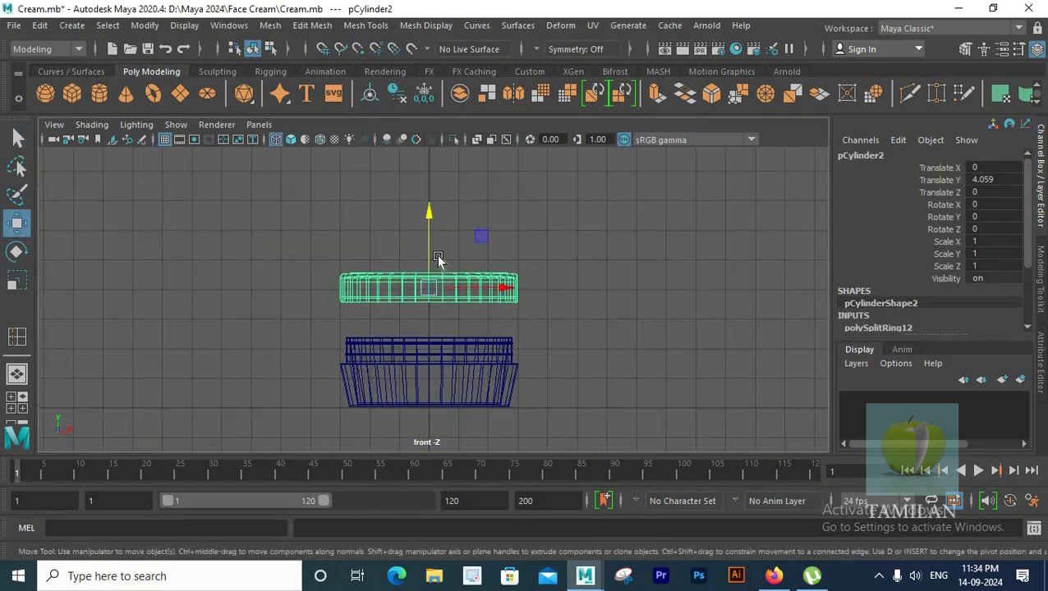
scroll(440, 264, "up", 3)
left_click_drag(426, 209, 426, 325)
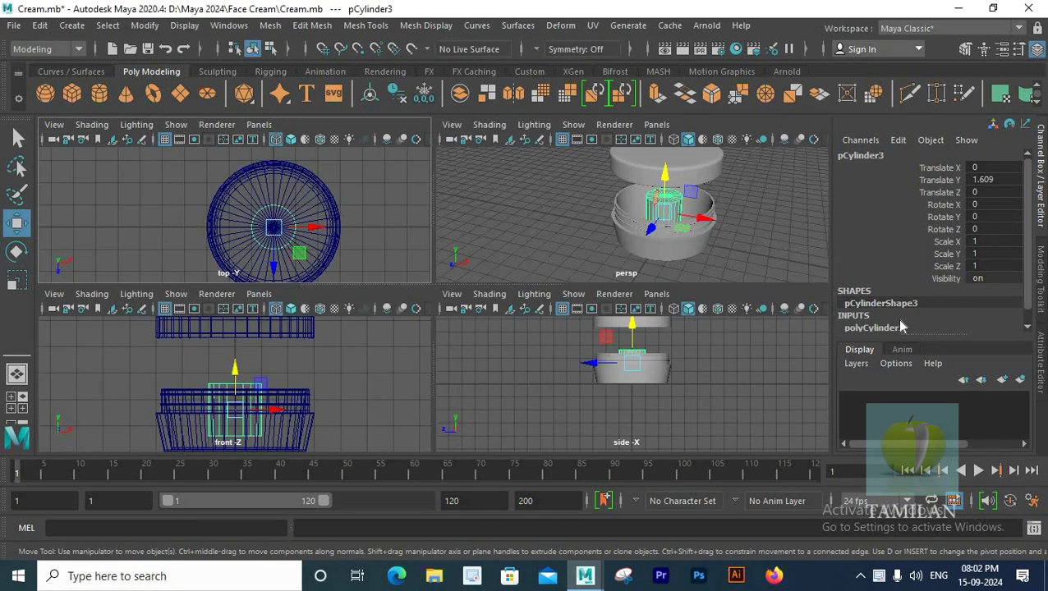
Set the radius of the cylinder inside the jar to 2.7 and its height to 1.5
left_click(901, 327)
scroll(995, 280, "down", 3)
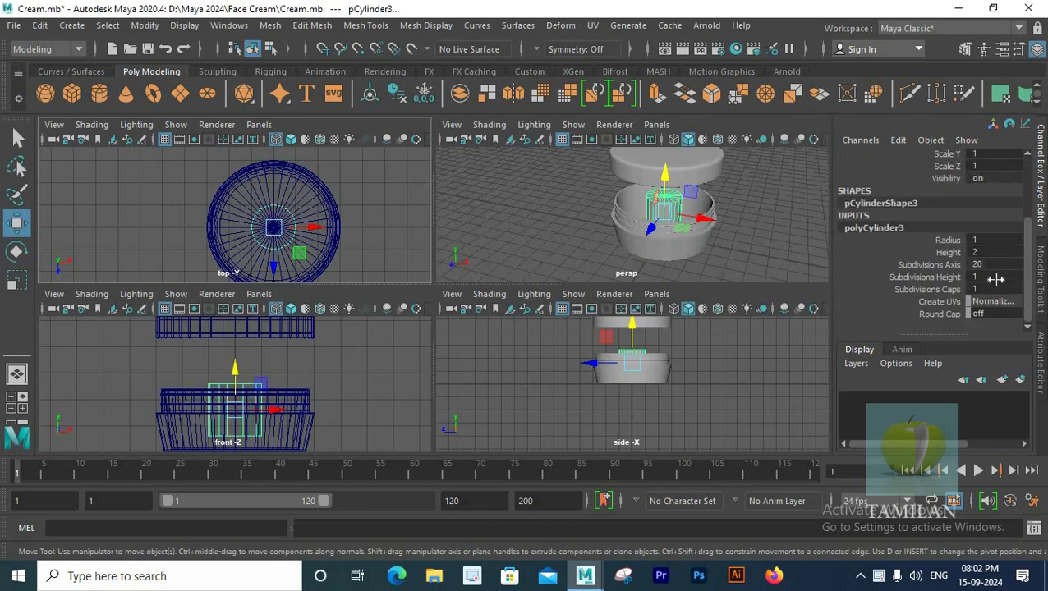
left_click(984, 239)
type("3")
key("Return")
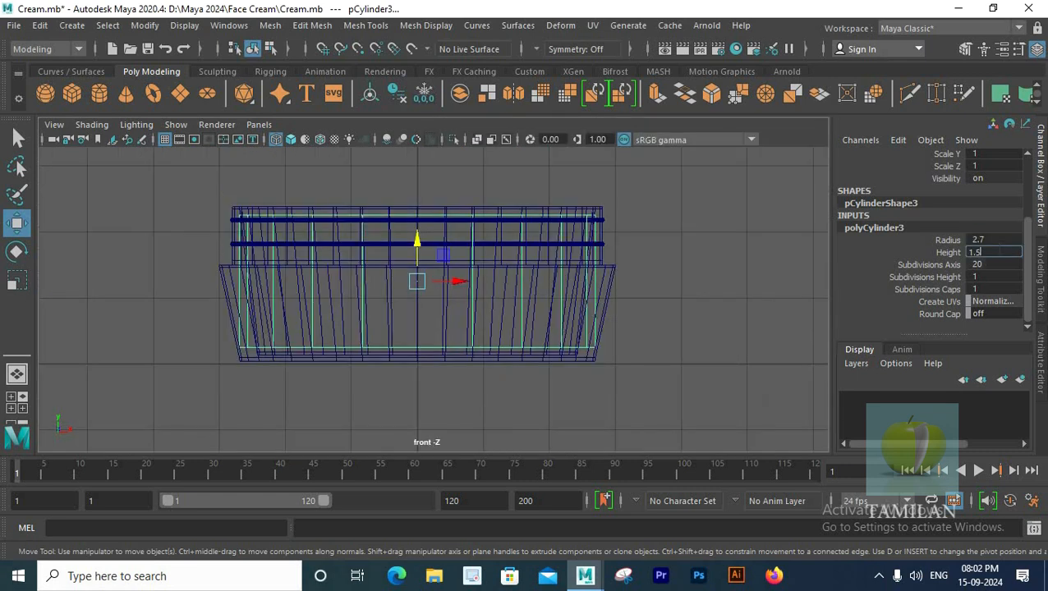
key("Return")
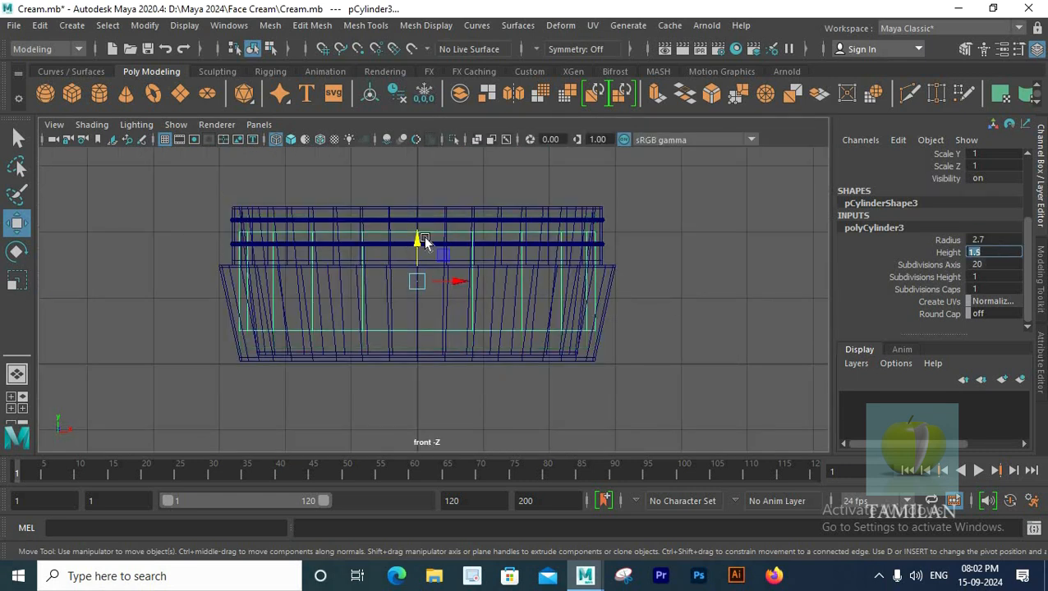
Move the inner cylinder down inside the jar to a Translate Y of about 1.009
left_click_drag(418, 243, 395, 299)
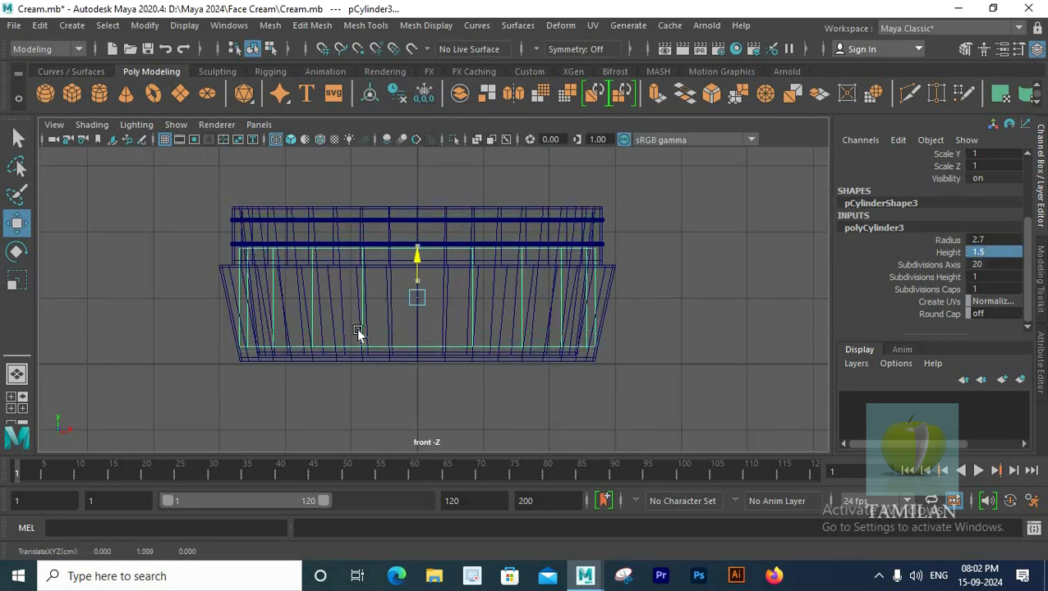
scroll(182, 362, "up", 1)
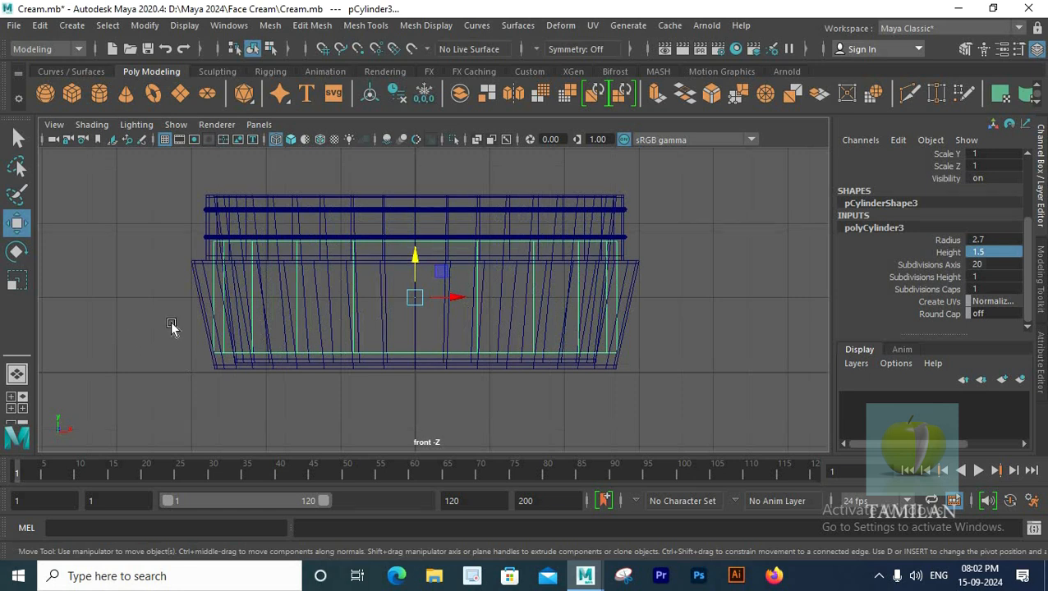
middle_click_drag(438, 334, 446, 307, "alt")
right_click_drag(447, 307, 474, 344, "alt")
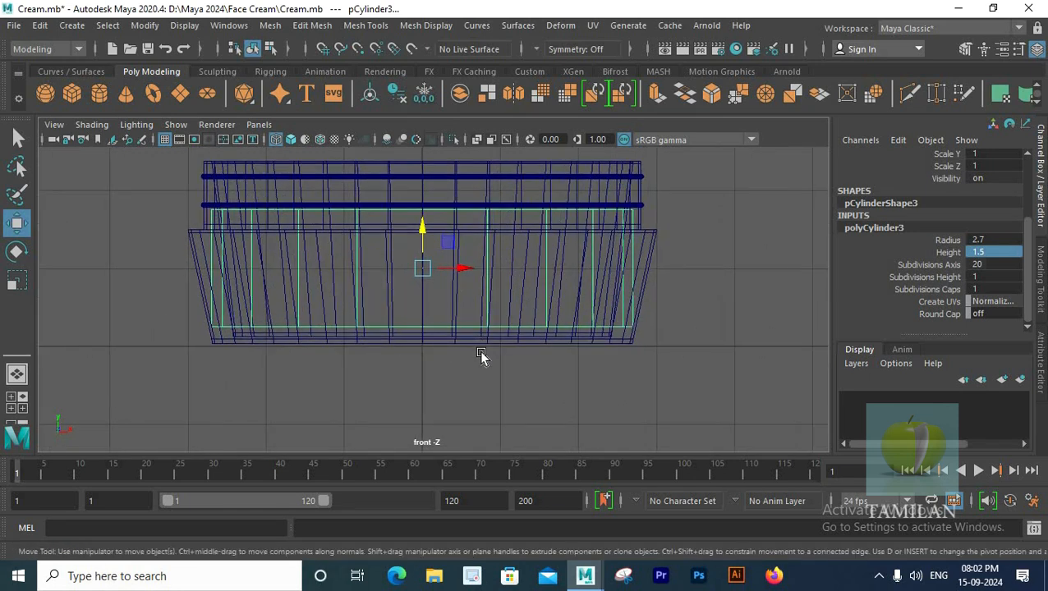
key("space")
key("space")
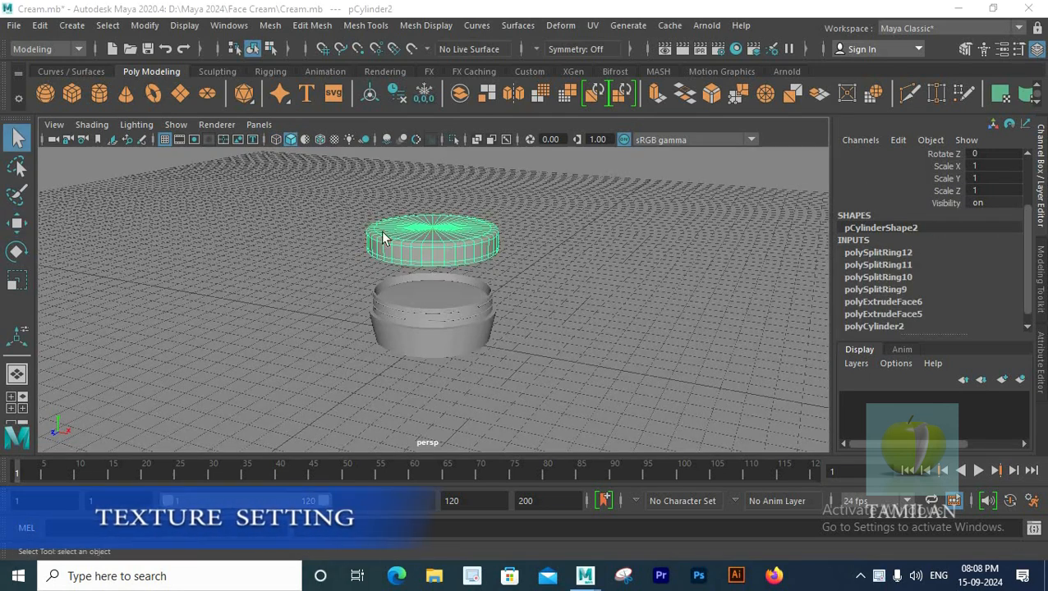
Assign a new aiStandardSurface material to the jar's lid
right_click(416, 151)
left_click(440, 546)
left_click(402, 320)
left_click_drag(418, 198, 419, 99)
left_click(484, 429)
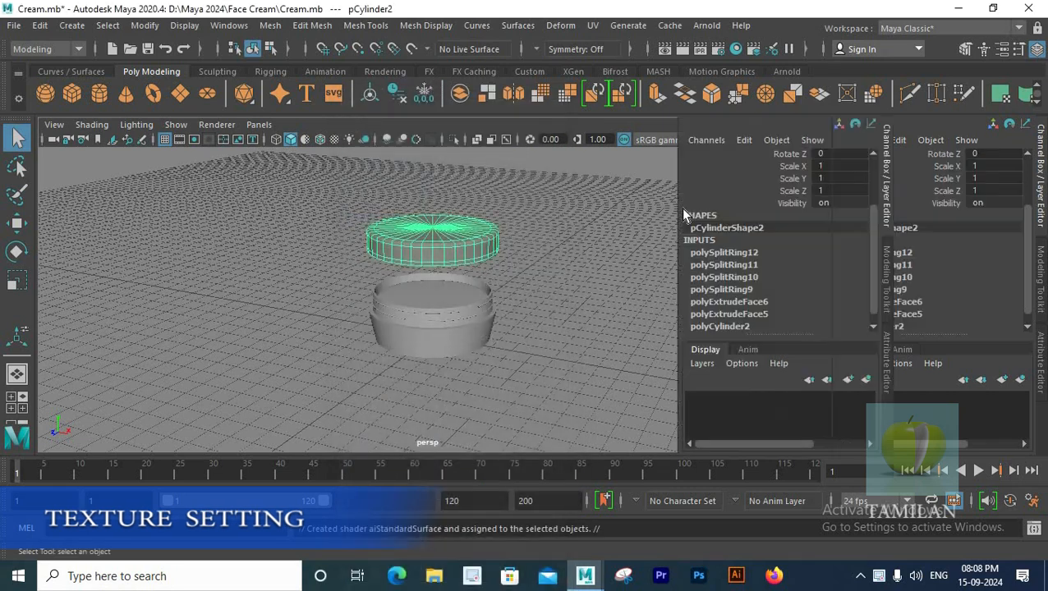
Open the lid's material attributes and rename the material Top_Box
right_click(341, 156)
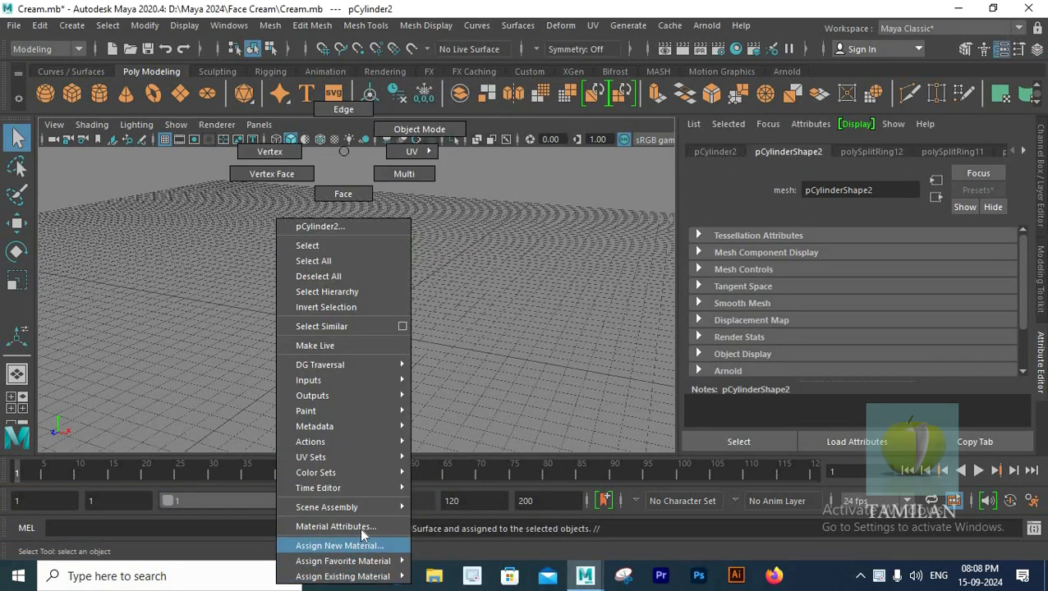
left_click(359, 527)
left_click_drag(882, 190, 801, 190)
key("BackSpace")
type("Top_Box")
key("Return")
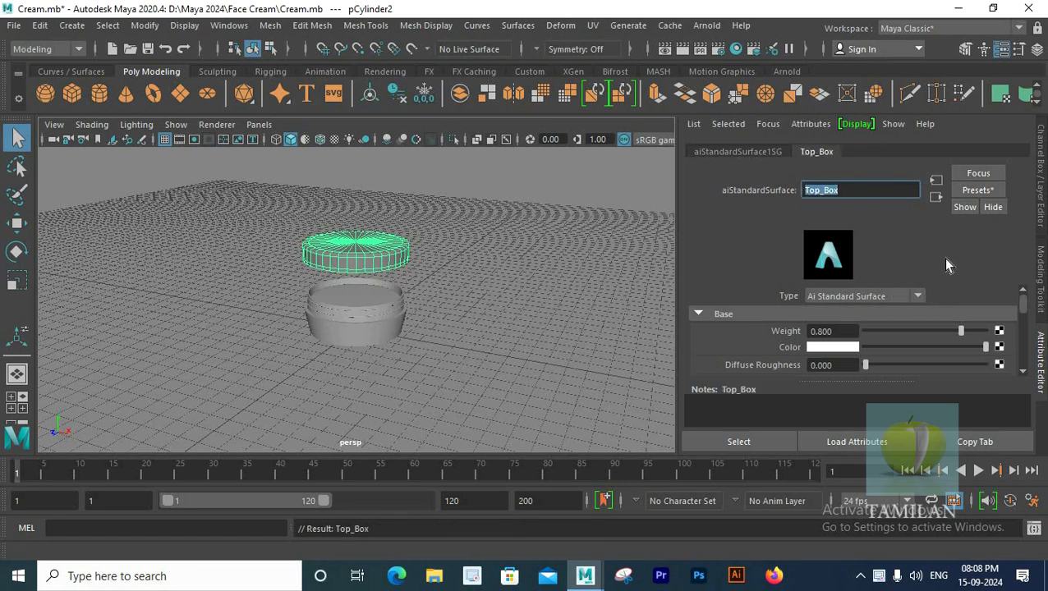
Darken the Top_Box material's base color to grey and set its Metalness to 0.6
left_click(846, 349)
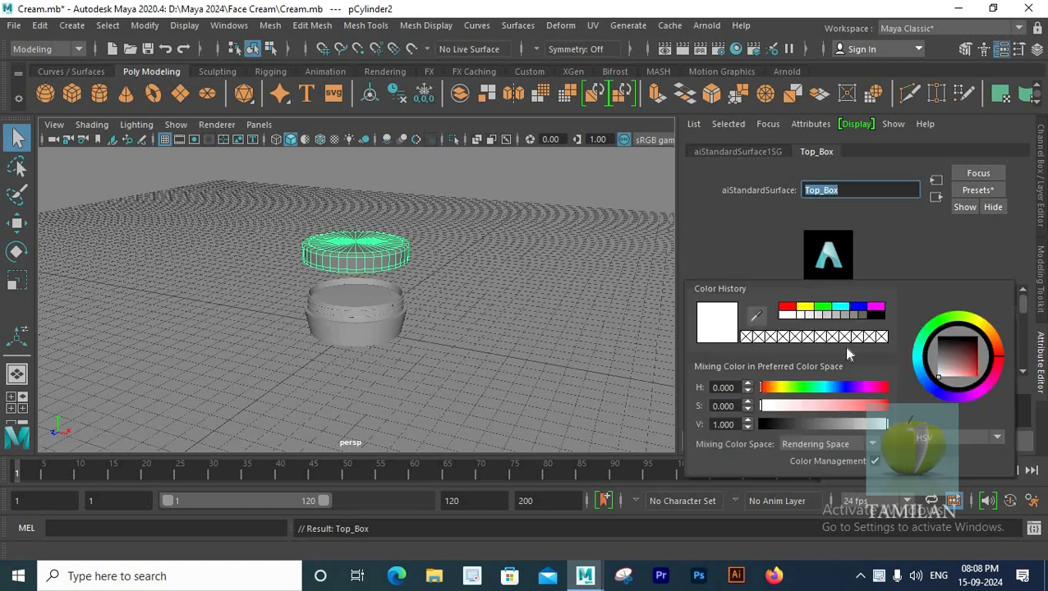
left_click_drag(870, 429, 846, 432)
scroll(841, 321, "down", 2)
scroll(838, 296, "up", 1)
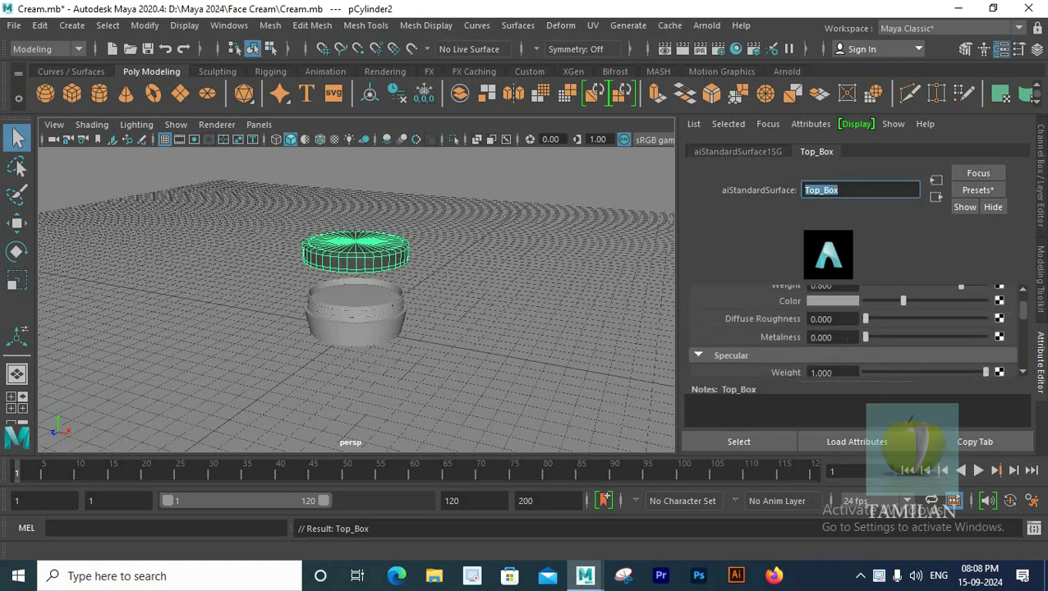
double_click(832, 337)
type("0.6")
key("Return")
Save the scene and bring up the lid's Top_Box material attributes again
left_click_drag(529, 240, 440, 266, "alt")
key("ctrl+s")
left_click_drag(406, 354, 426, 323, "alt")
scroll(398, 247, "up", 5)
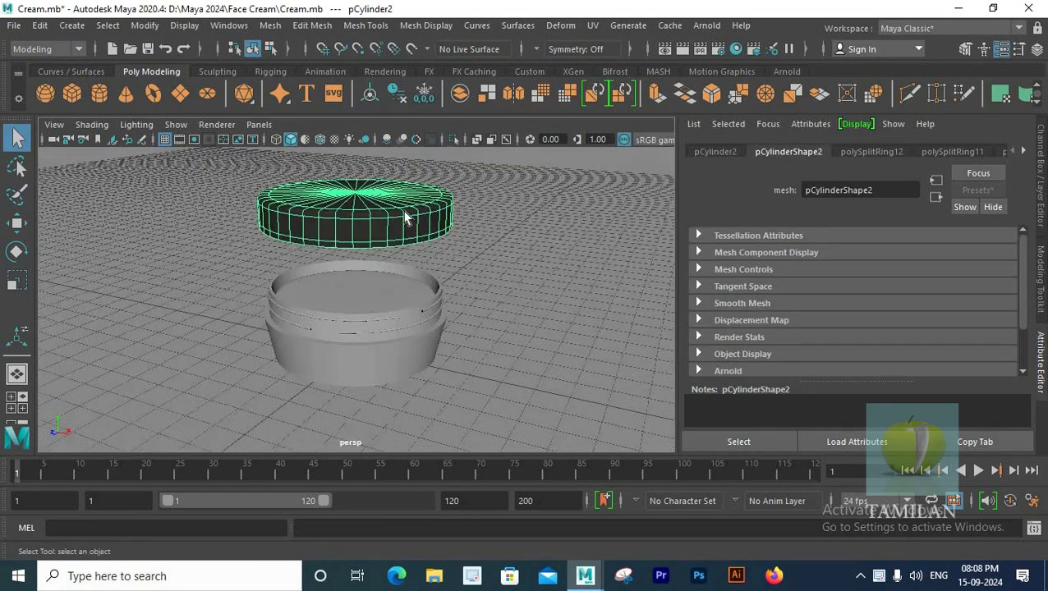
left_click(1025, 151)
left_click(981, 152)
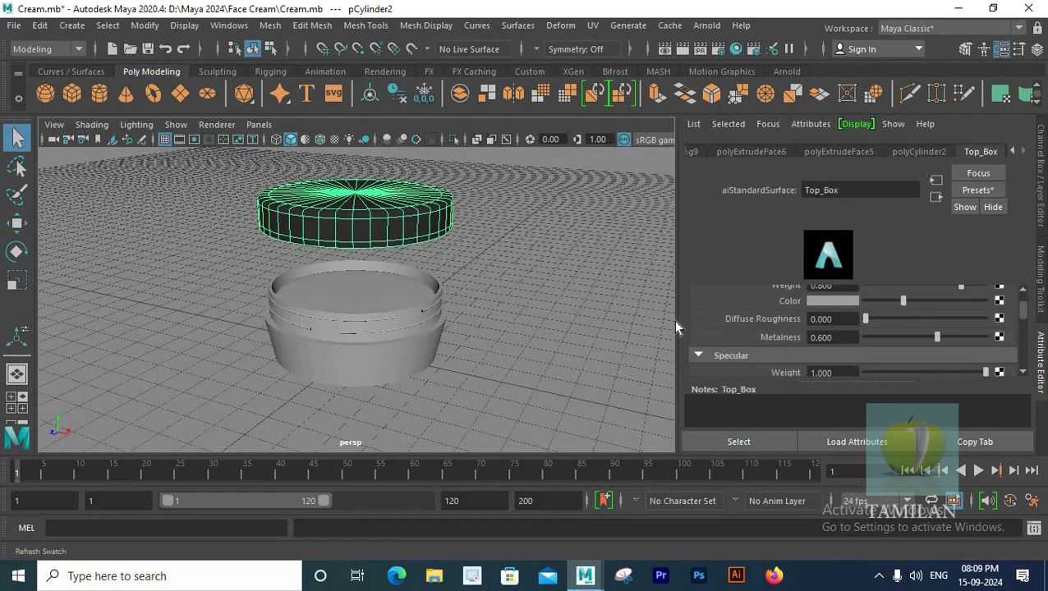
Select the jar body with both neck rings and assign them one new aiStandardSurface material
left_click(370, 325)
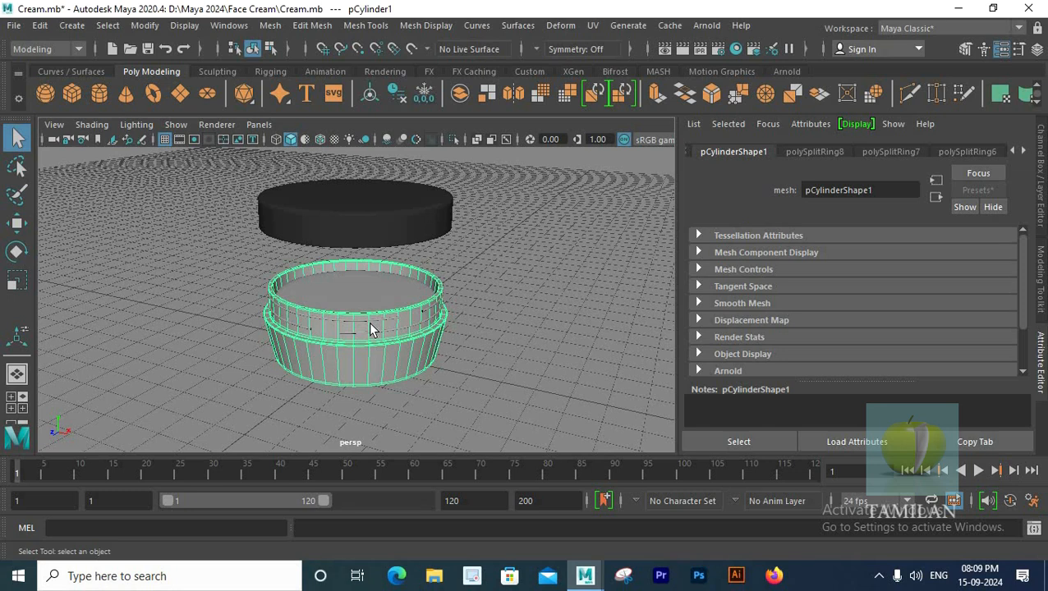
scroll(362, 345, "up", 5)
left_click(373, 360)
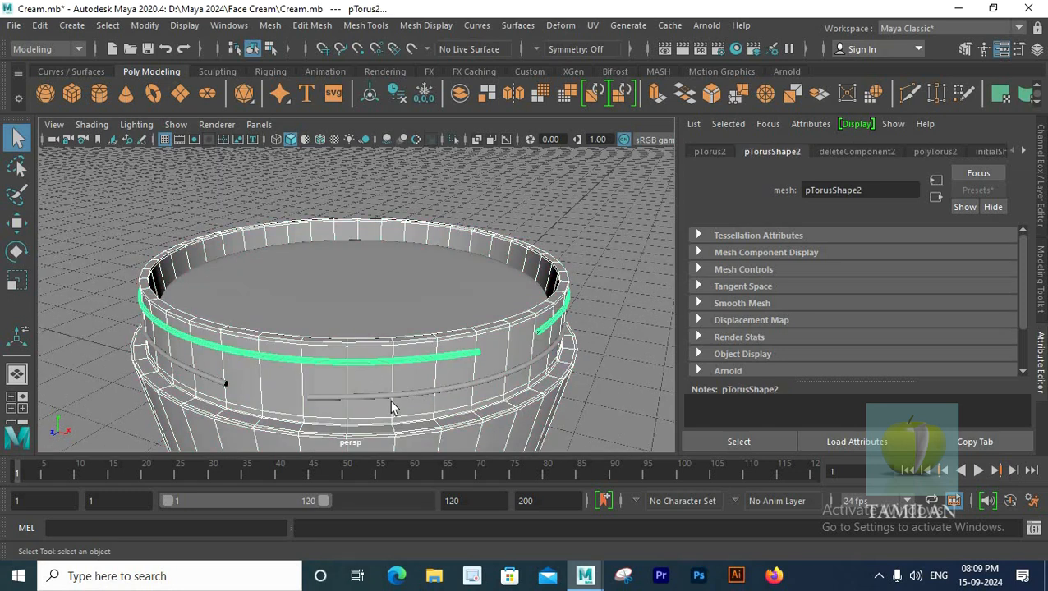
left_click(391, 395, "shift")
right_click_drag(389, 380, 393, 545)
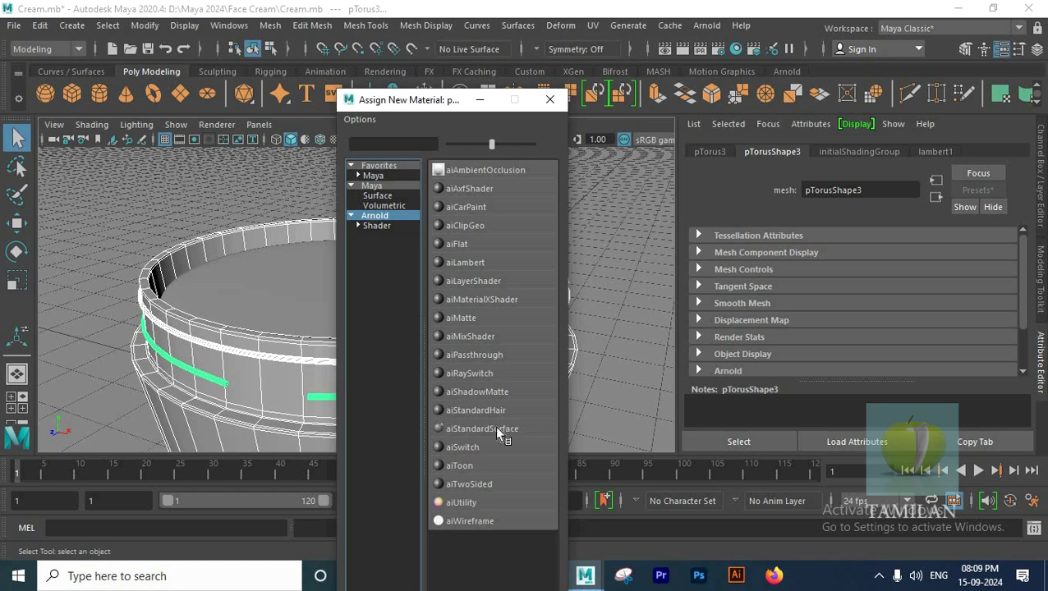
left_click(497, 430)
Rename the jar's new material Bottom_box and replace its settings with the Plastic preset
left_click_drag(891, 190, 691, 189)
type("Bottom_box")
key("Return")
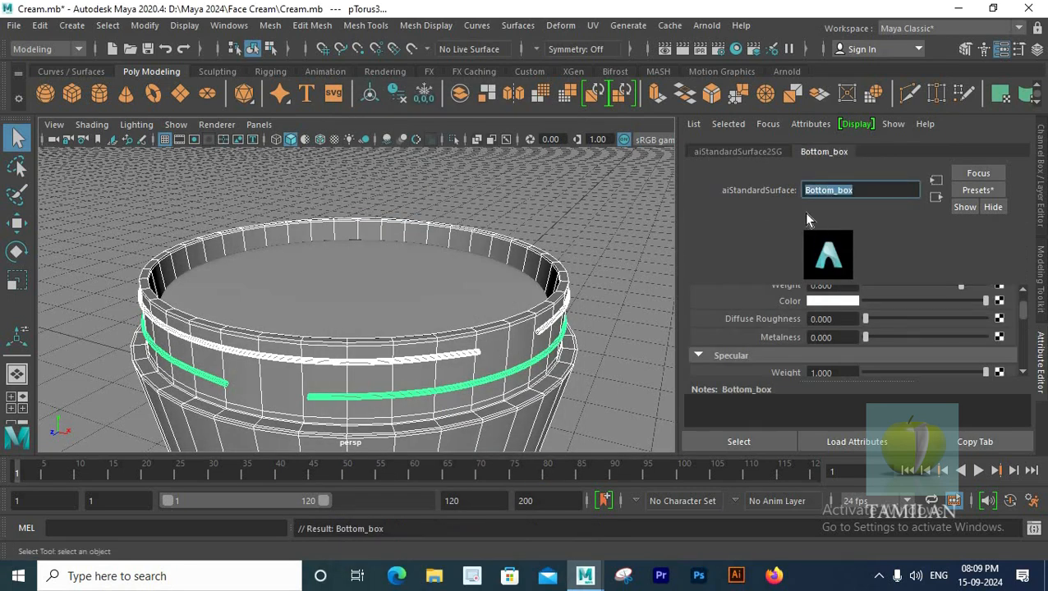
left_click(988, 195)
mouse_move(936, 379)
left_click(793, 382)
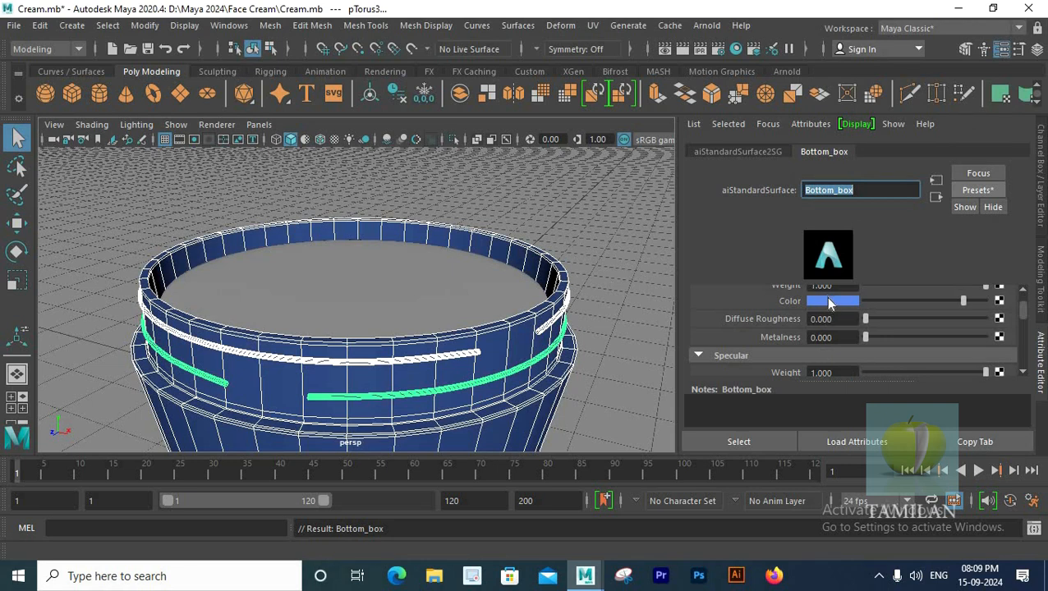
Set the Bottom_box base color to yellow with hue 48.461, saturation 0.936 and value 0.818
left_click(828, 299)
left_click_drag(753, 337, 759, 338)
left_click_drag(857, 355, 863, 355)
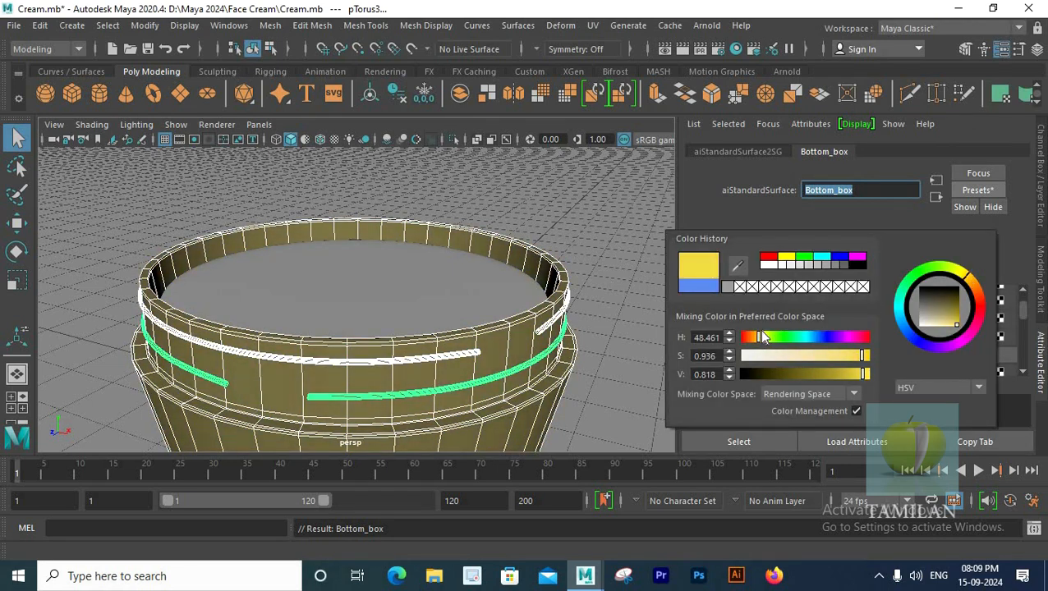
Give the Bottom_box subsurface color the same yellow from the color history and deselect the jar
scroll(717, 301, "down", 4)
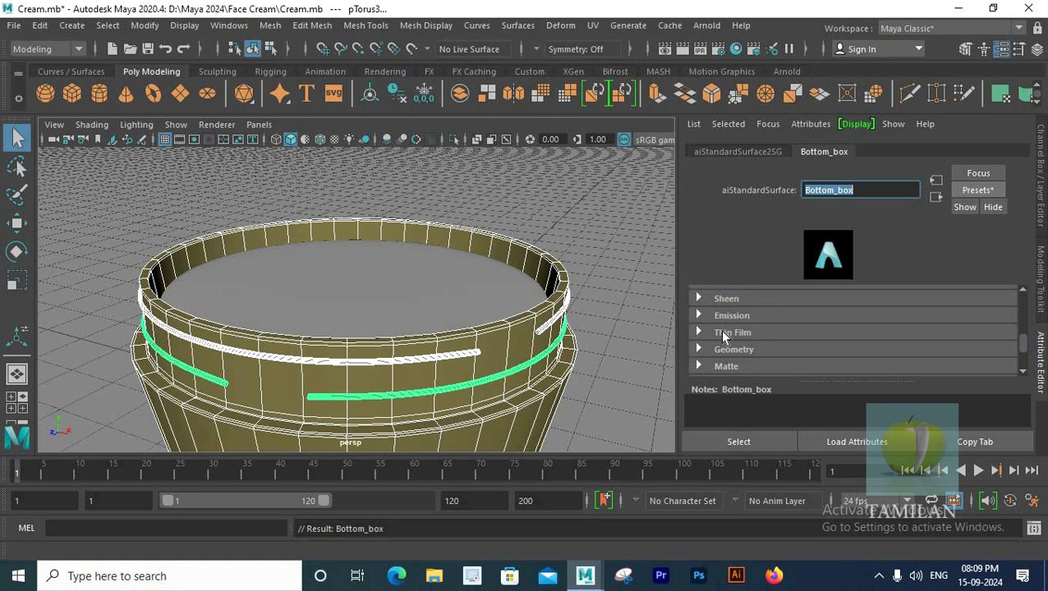
scroll(735, 341, "up", 4)
scroll(706, 312, "down", 2)
left_click(698, 294)
left_click(699, 294)
left_click(701, 311)
left_click(822, 343)
left_click(723, 336)
left_click(575, 243)
Turn on the smooth preview for the jar body and its neck rings, and save the scene
scroll(357, 329, "down", 8)
left_click_drag(356, 303, 357, 329, "alt")
scroll(511, 337, "up", 10)
scroll(460, 325, "down", 9)
left_click(423, 313)
scroll(423, 311, "up", 7)
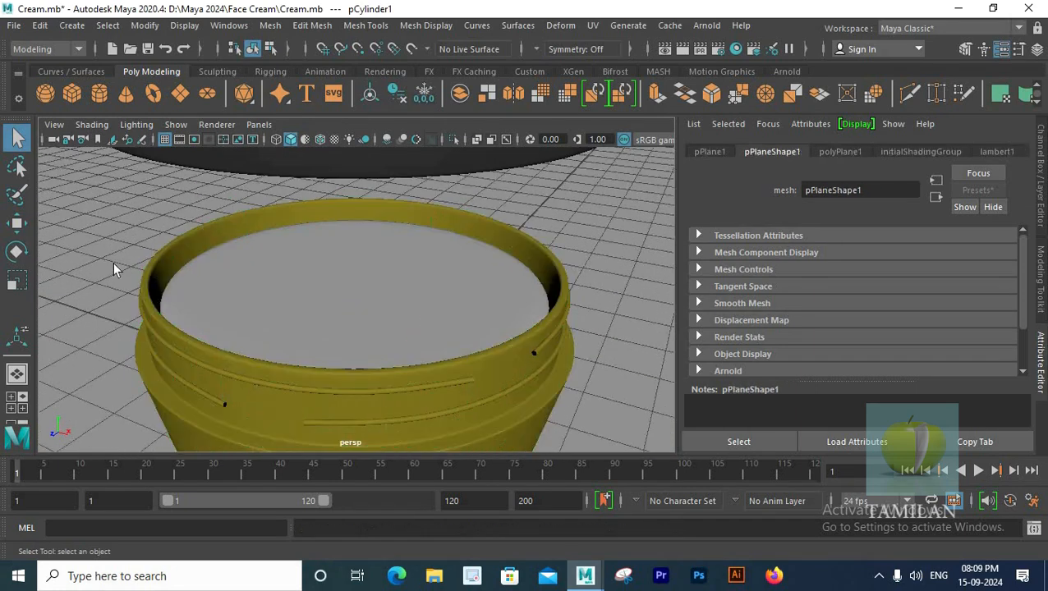
left_click(92, 252)
scroll(320, 302, "down", 6)
left_click(300, 305)
scroll(298, 301, "up", 8)
middle_click_drag(224, 363, 313, 331, "alt")
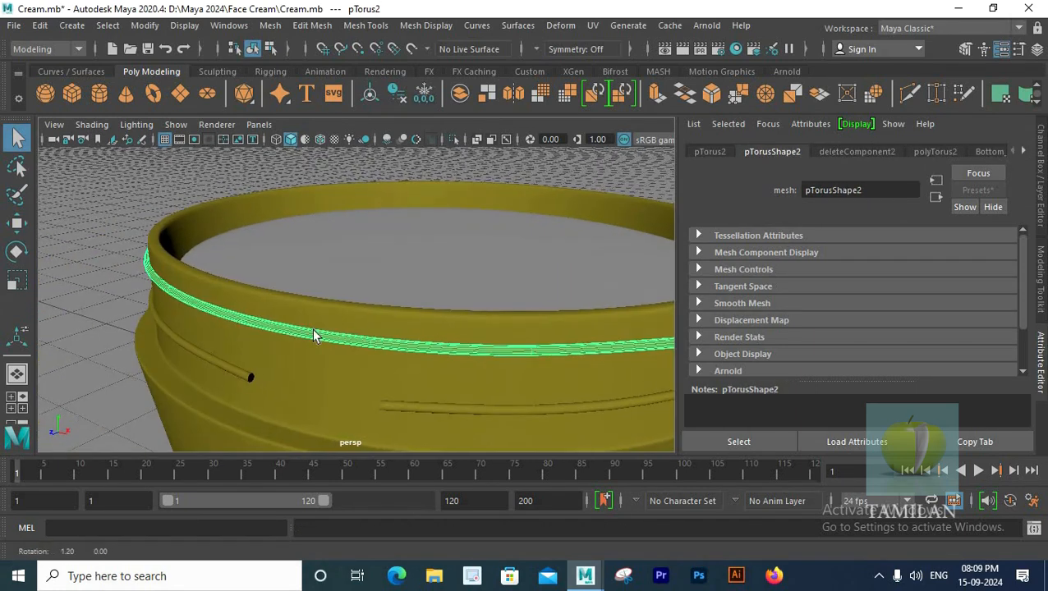
left_click(231, 372)
key("3")
scroll(345, 347, "down", 8)
key("ctrl+s")
left_click(522, 339)
Assign a new aiStandardSurface material to the cream cylinder inside the jar
scroll(472, 351, "up", 1)
scroll(473, 352, "up", 2)
middle_click_drag(472, 351, 597, 352, "alt")
left_click_drag(596, 352, 551, 382, "alt")
left_click(437, 312)
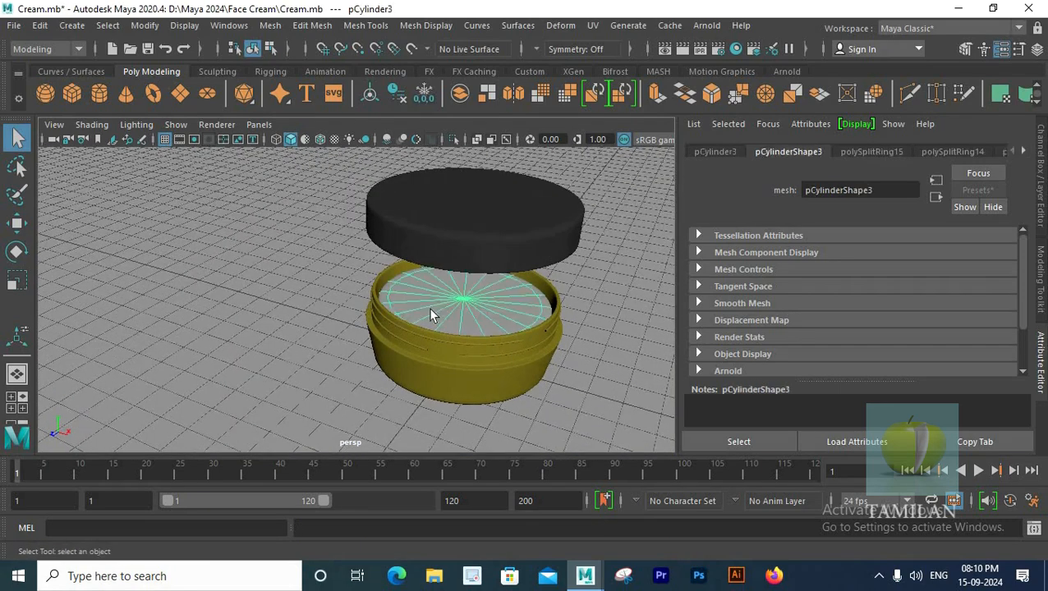
middle_click_drag(437, 312, 370, 318, "alt")
right_click_drag(418, 317, 449, 547)
left_click(396, 219)
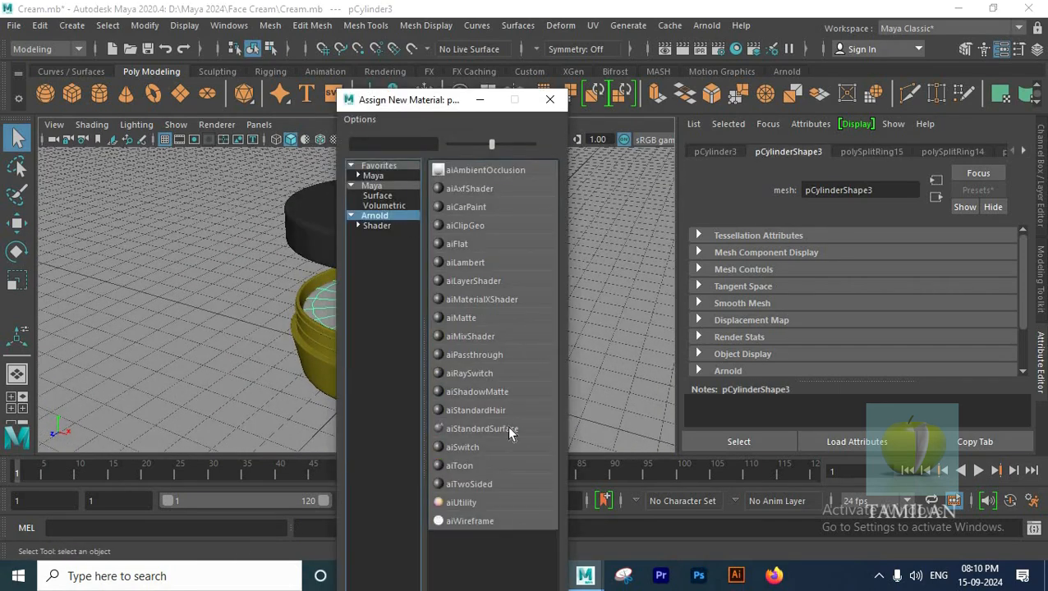
left_click(507, 426)
Rename the filling's material Cream and replace its settings with the Wax preset
key("ctrl+a")
type("Cream")
key("Return")
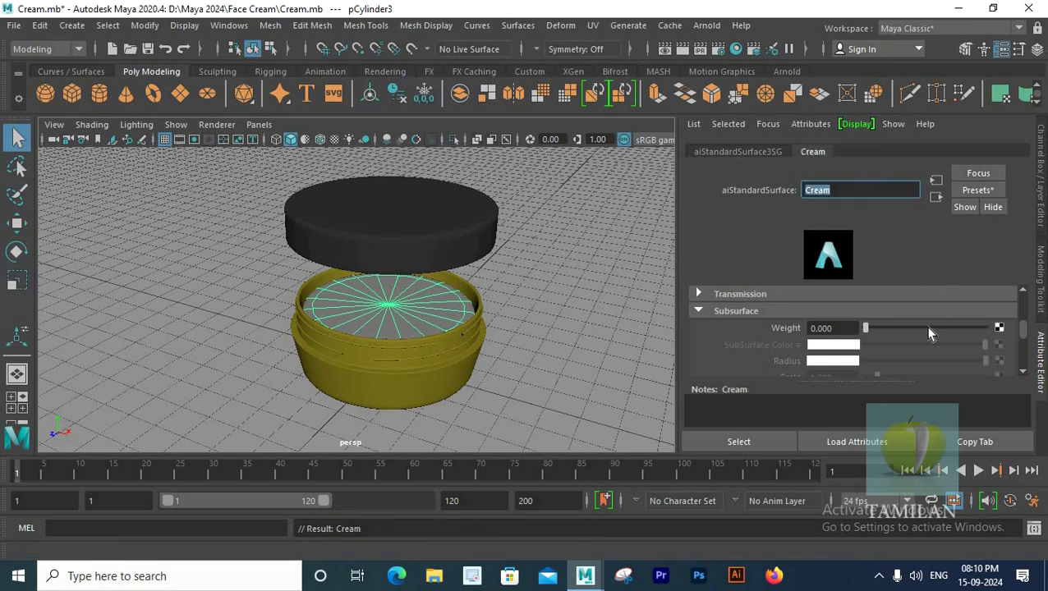
left_click(978, 189)
mouse_move(945, 382)
mouse_move(921, 475)
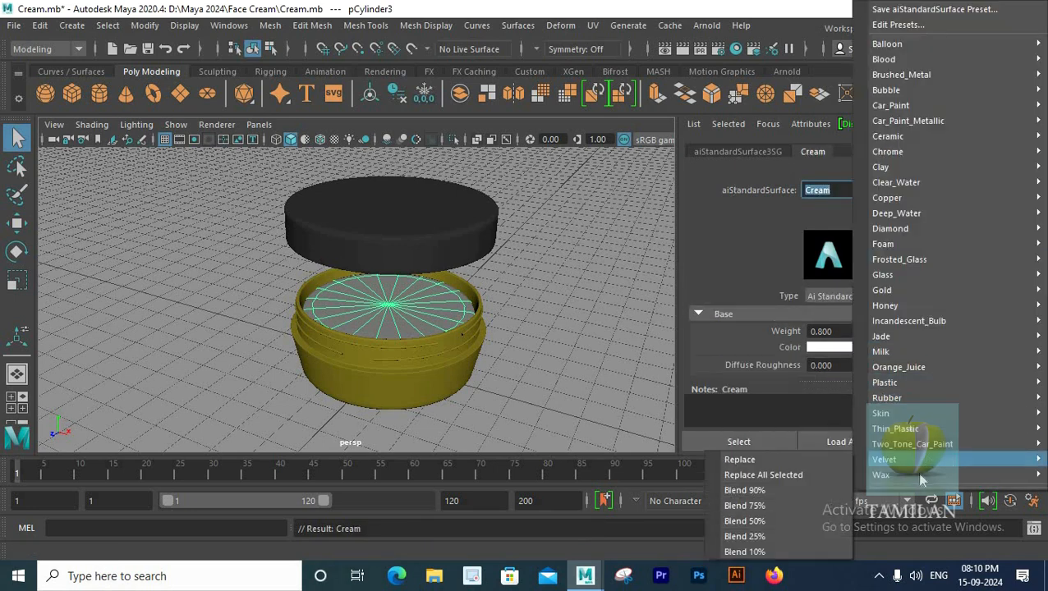
left_click(744, 476)
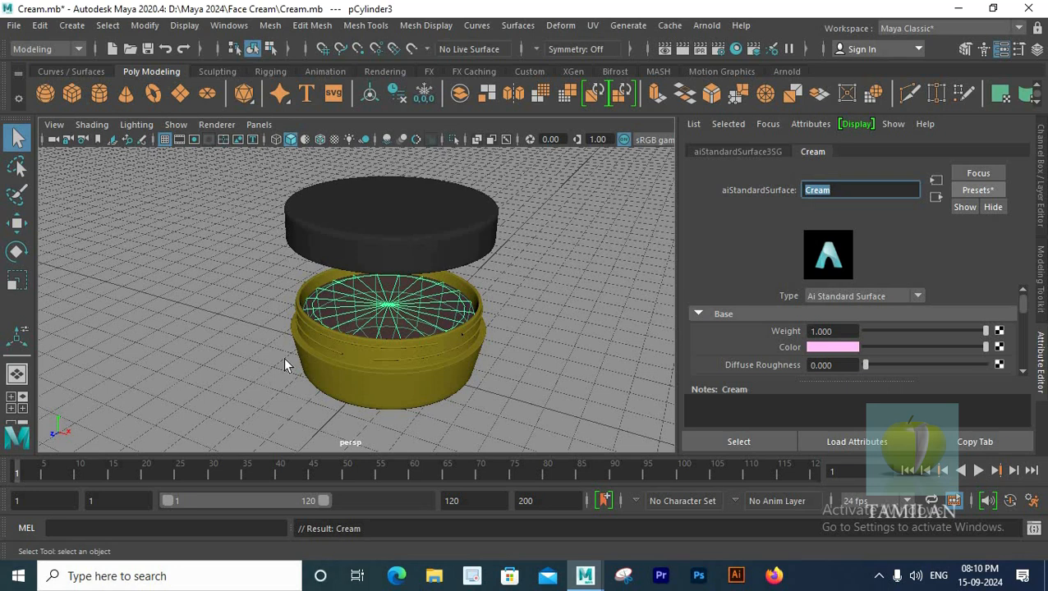
Set the Cream material's base color to near white and its subsurface color to pale yellow with saturation about 0.263
left_click(841, 349)
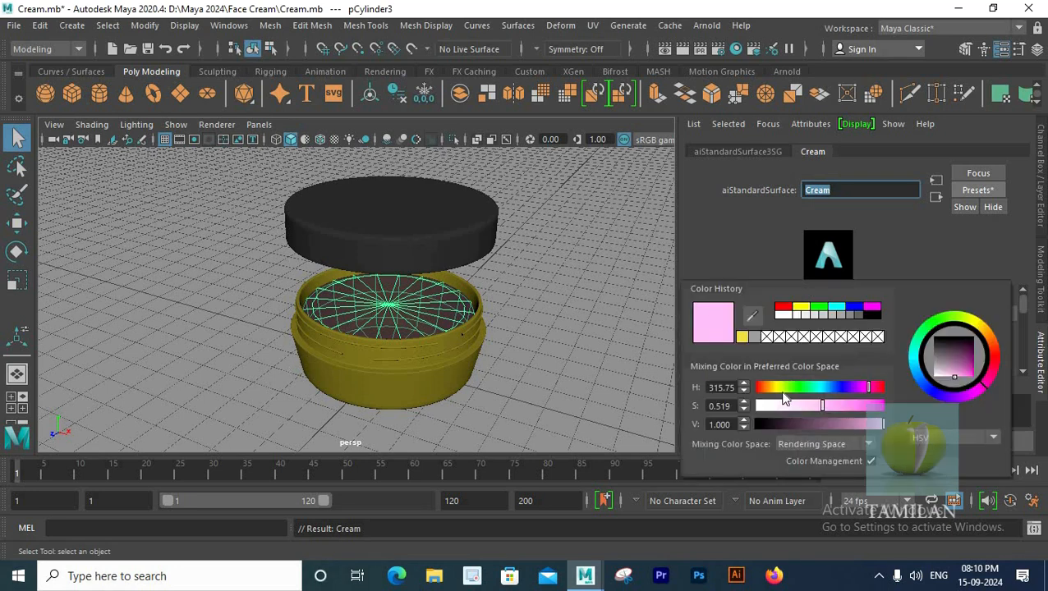
left_click_drag(782, 403, 772, 407)
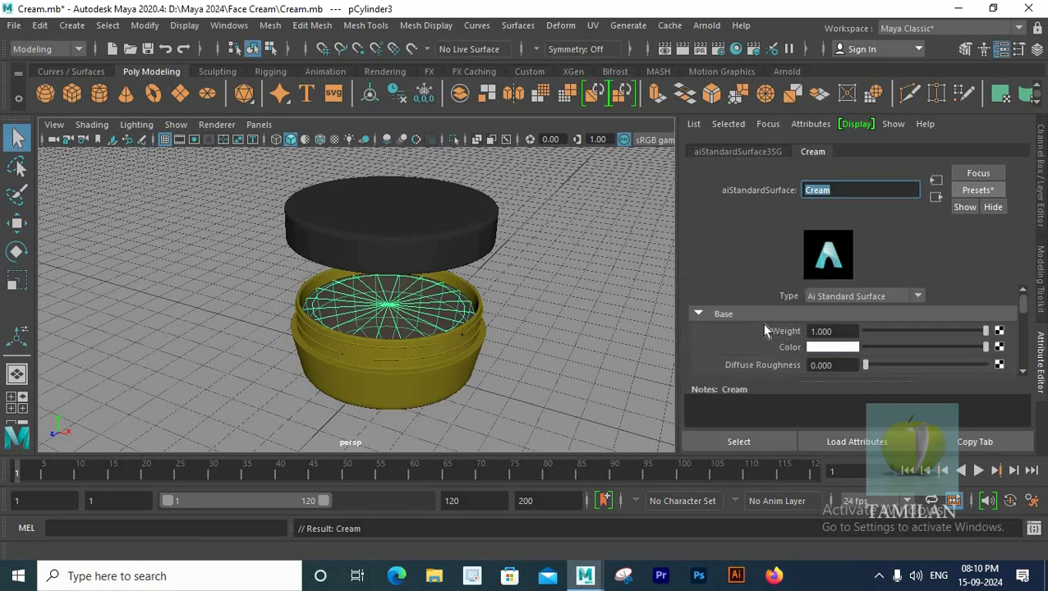
scroll(753, 332, "down", 8)
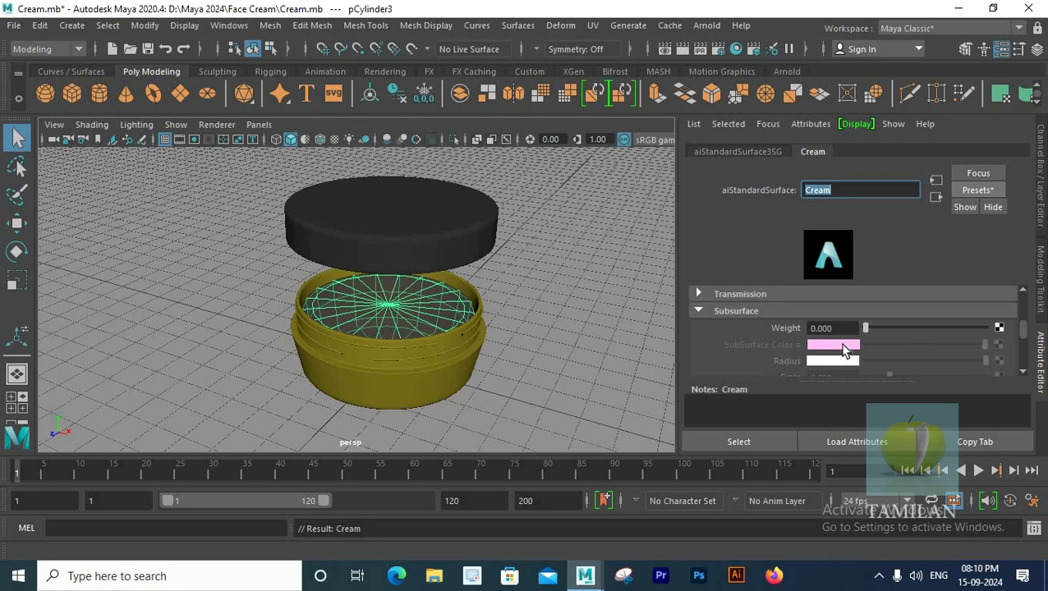
left_click_drag(866, 329, 869, 328)
left_click(845, 346)
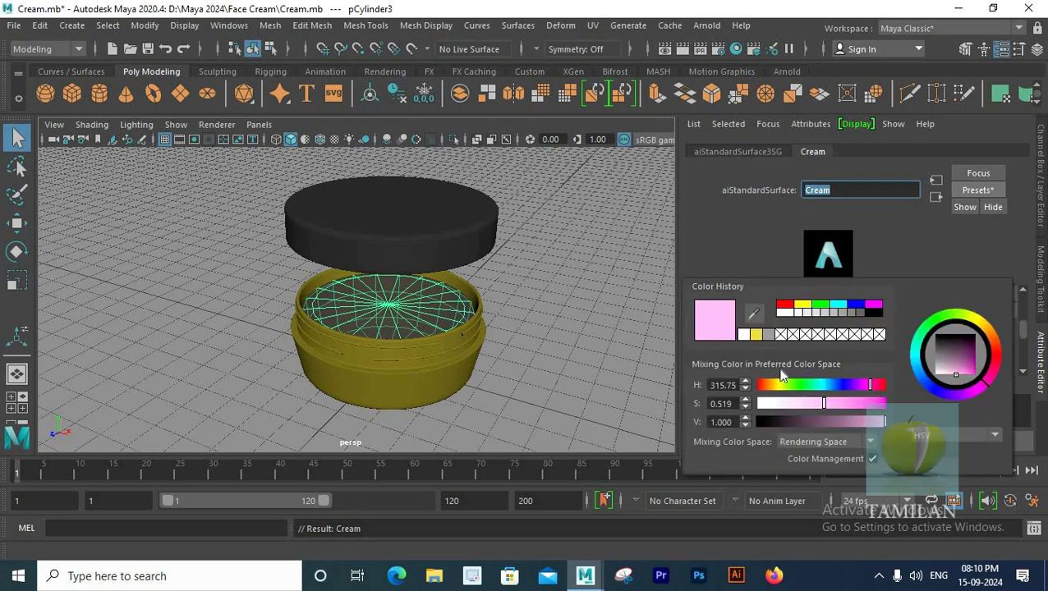
left_click(772, 404)
left_click(755, 335)
left_click(790, 402)
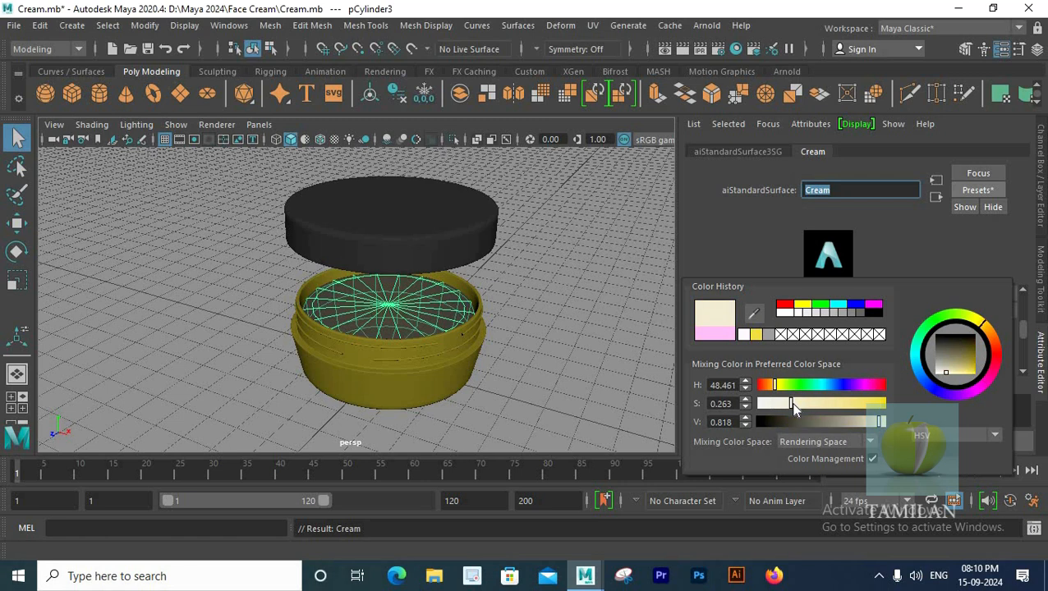
Set the Cream material's transmission color and scatter color to a pale cream yellow
mouse_move(1027, 332)
left_mouse_down()
mouse_move(1029, 307)
mouse_move(1028, 327)
left_mouse_up()
left_click(704, 342)
left_click(704, 342)
left_click(703, 340)
scroll(900, 342, "down", 1)
left_click(832, 325)
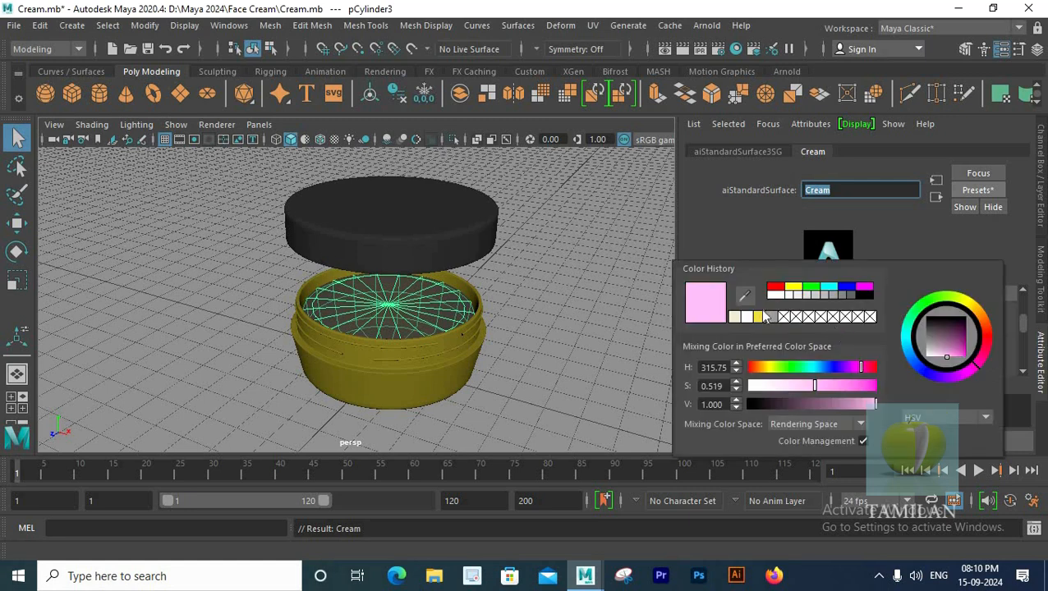
left_click(766, 312)
left_click(835, 362)
left_click(760, 350)
left_click_drag(854, 420, 782, 421)
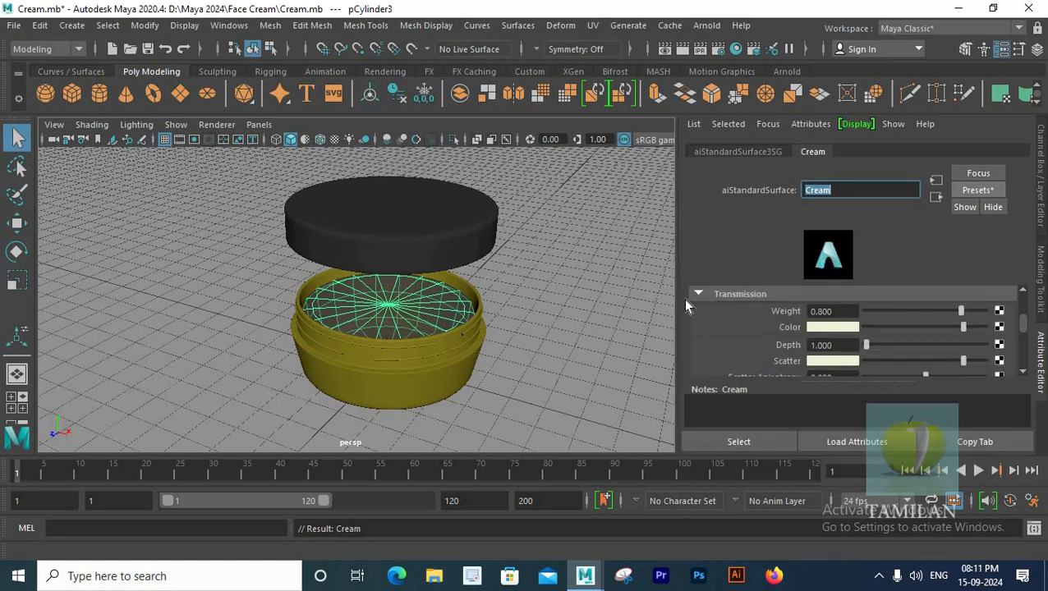
Deselect the cream filling and save the textured scene
left_click_drag(483, 375, 427, 353, "alt")
left_click(517, 327)
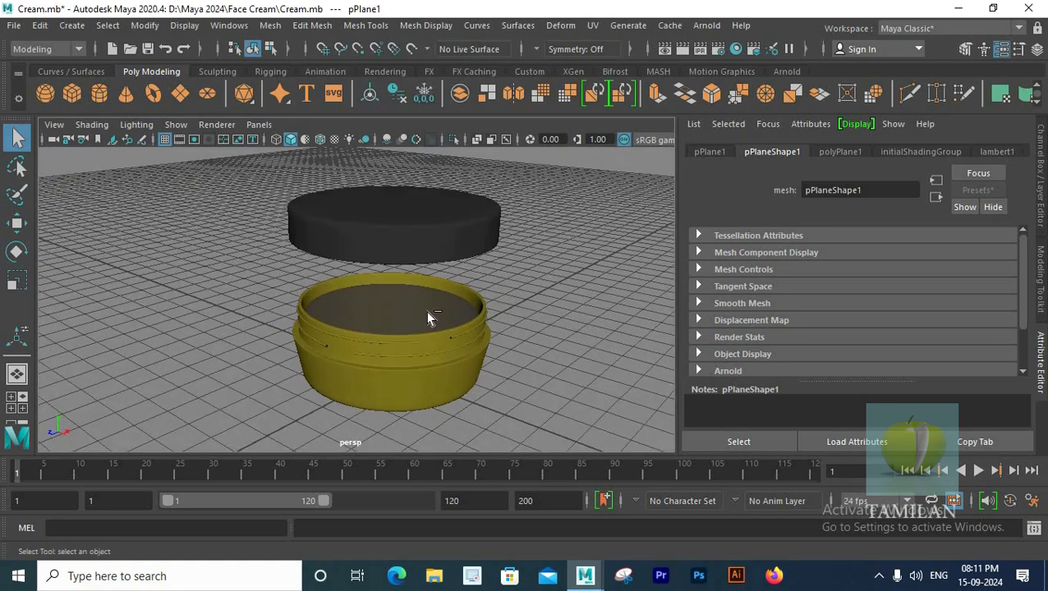
key("ctrl+s")
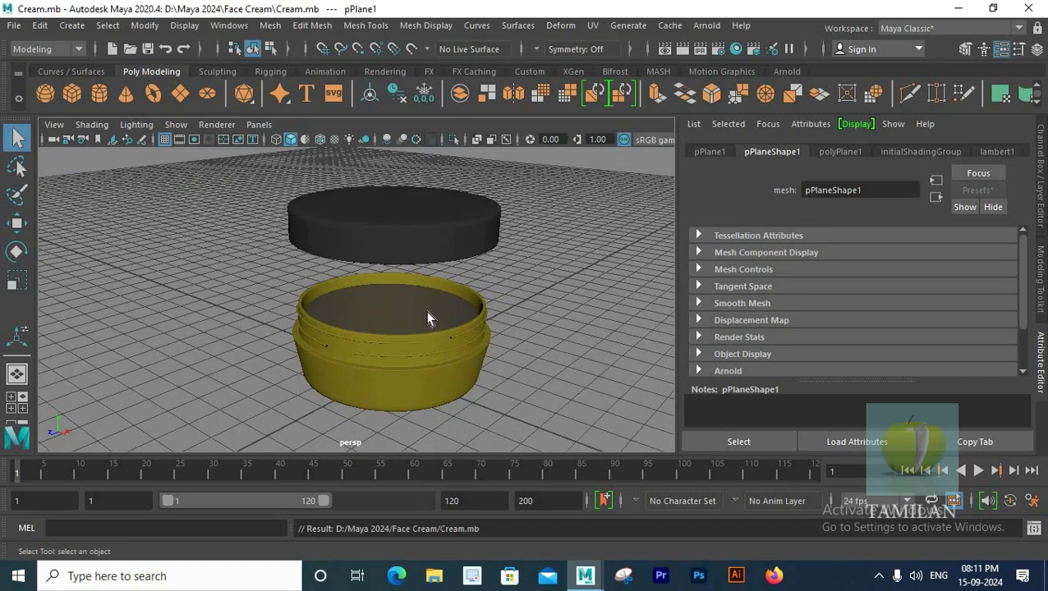
scroll(430, 317, "down", 4)
scroll(456, 315, "up", 4)
left_click_drag(456, 315, 450, 322, "alt")
right_click_drag(450, 322, 545, 332, "alt")
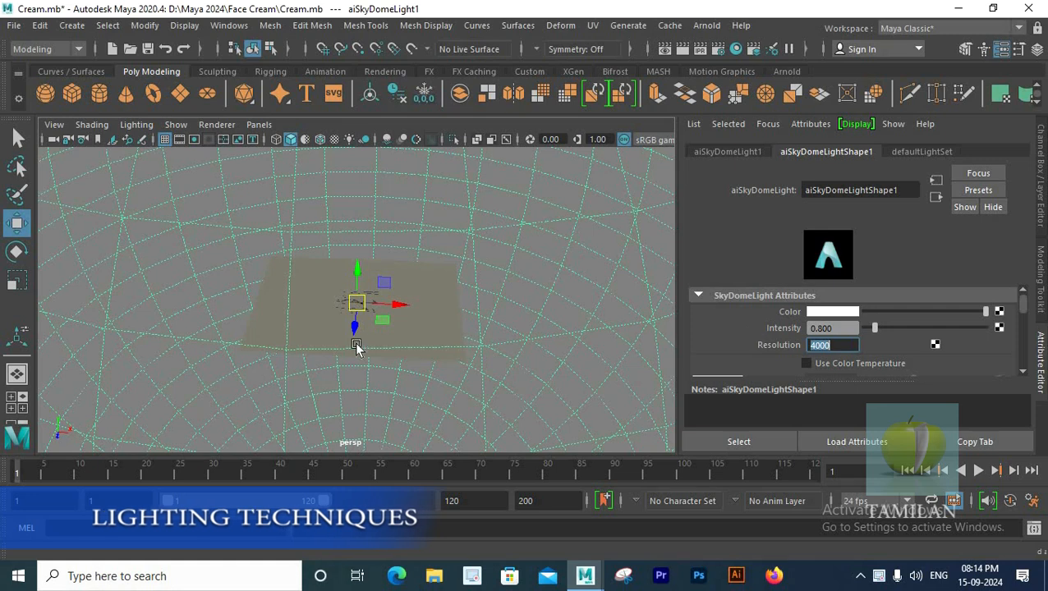
Add a directional light to the scene alongside the sky dome light
scroll(610, 257, "up", 5)
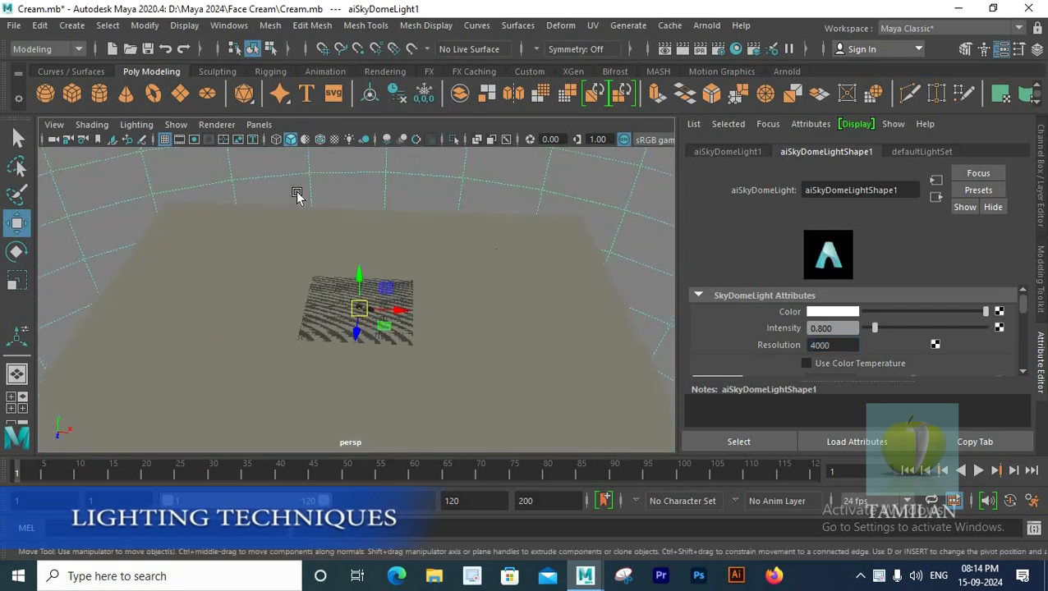
left_click(382, 69)
left_click(71, 97)
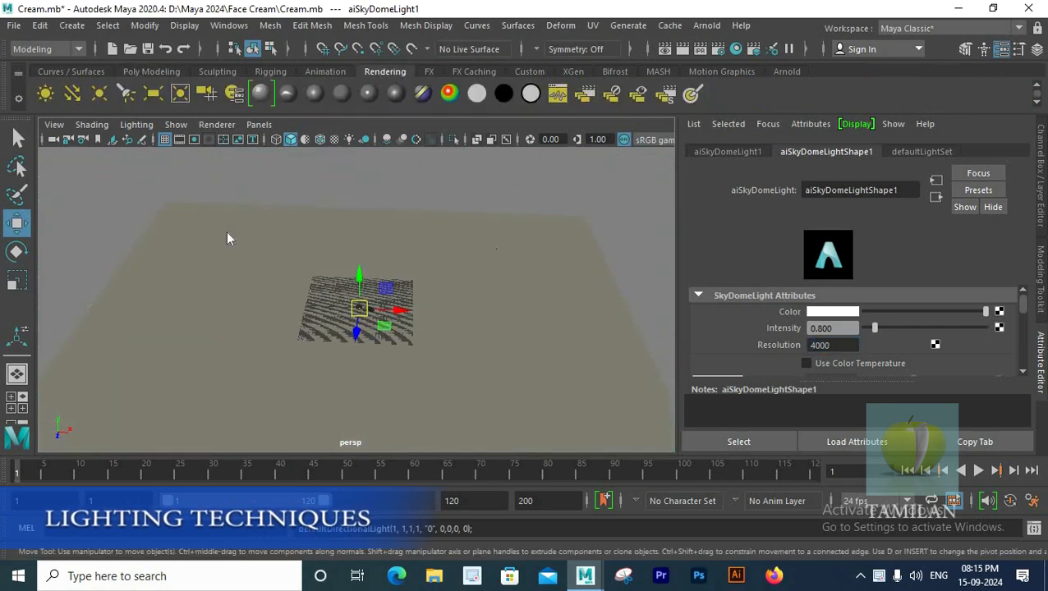
Rotate the new directional light in the top view, tilting it about -50 degrees in X
key("space")
key("space")
scroll(435, 280, "down", 1)
key("r")
key("t")
key("r")
key("e")
left_click_drag(381, 353, 378, 279)
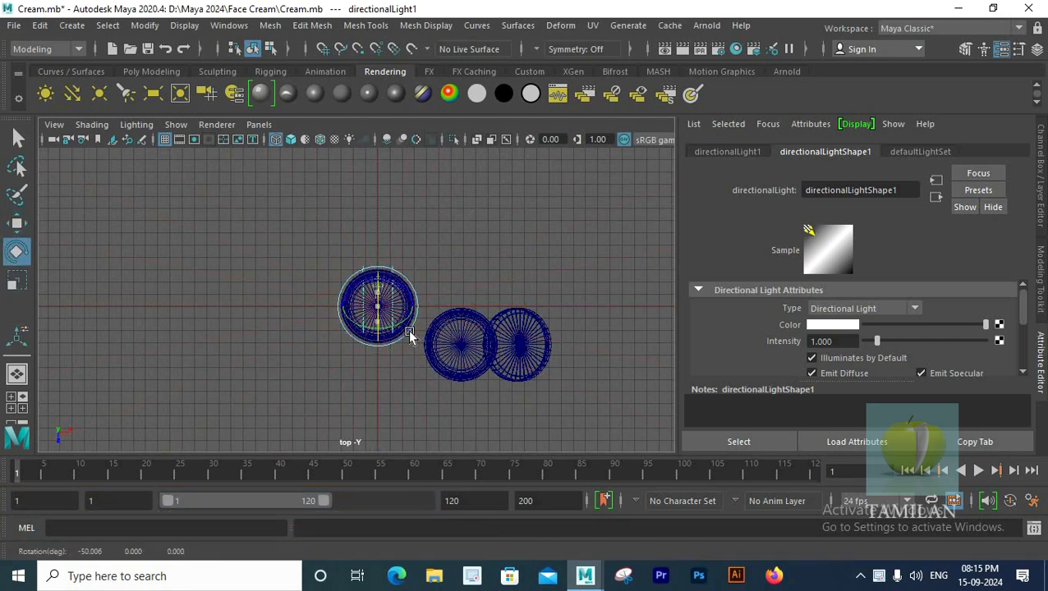
left_click_drag(361, 341, 378, 302)
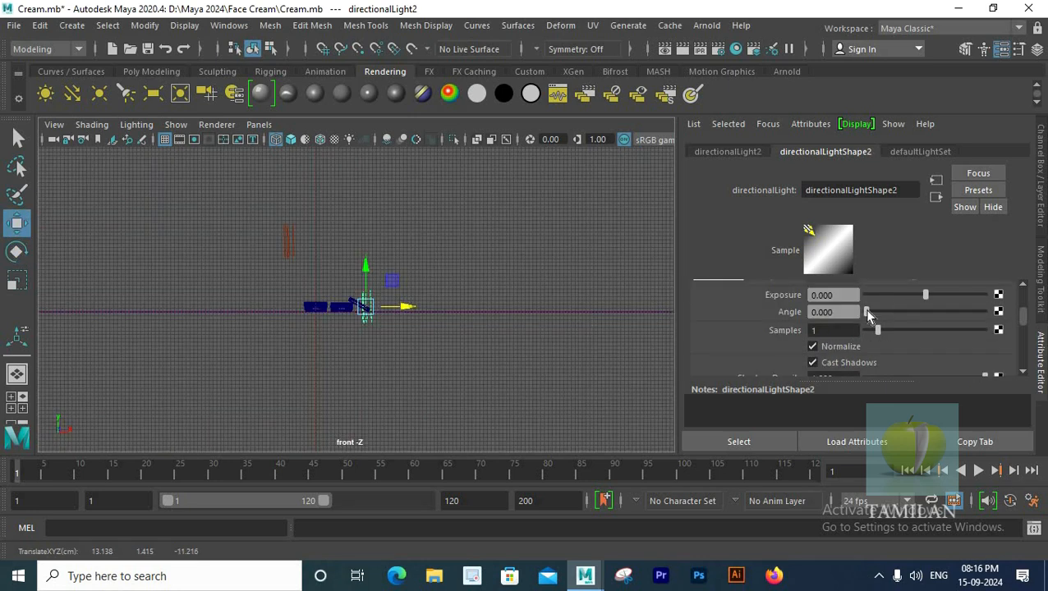
Set the second directional light's intensity to 0.6, its Arnold exposure to 1 and its angle to 10
scroll(864, 312, "up", 5)
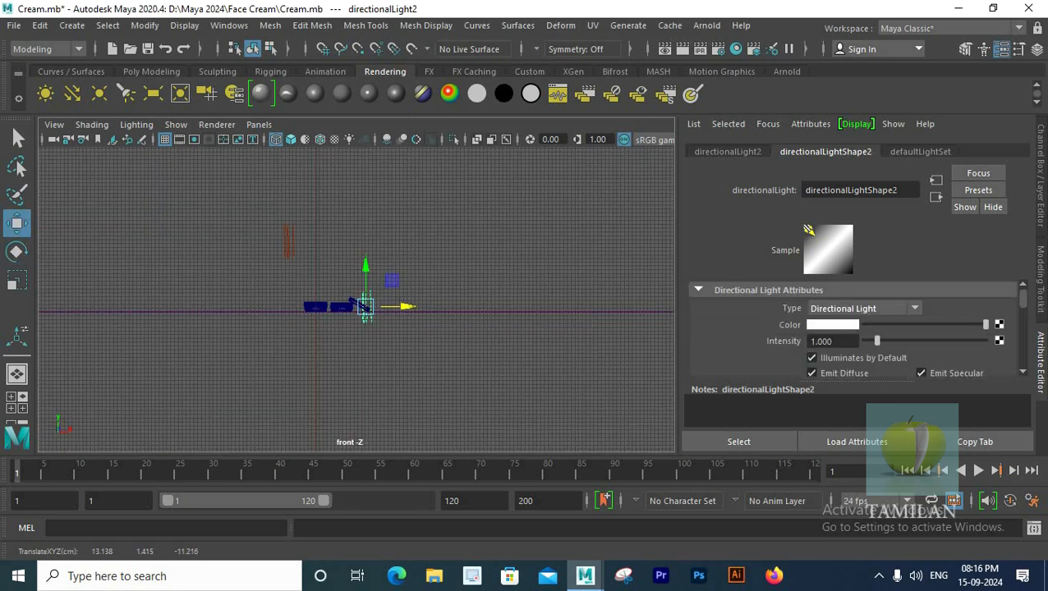
type(".5")
key("Return")
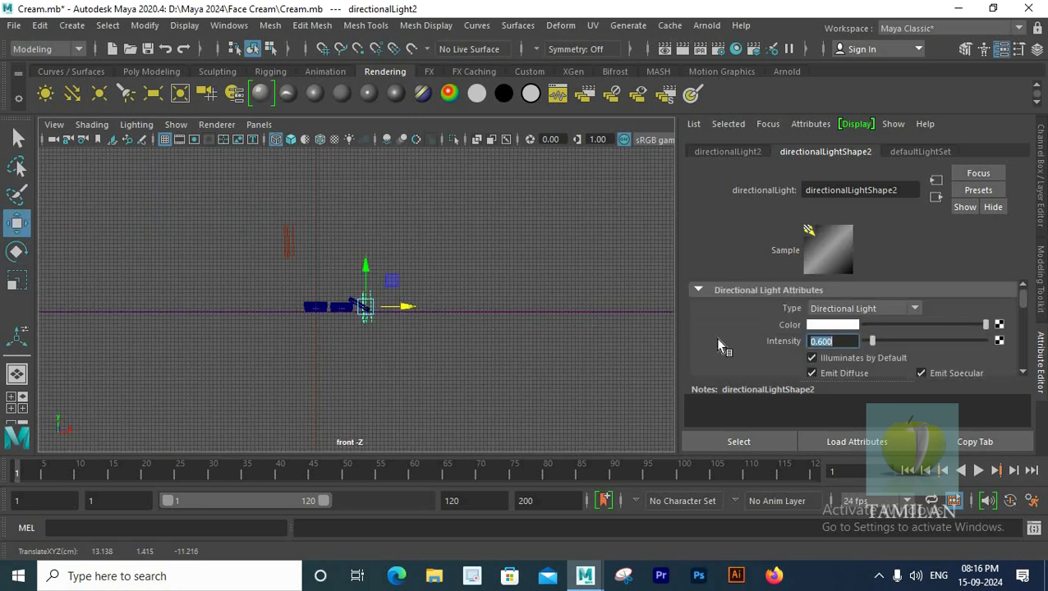
scroll(718, 339, "down", 3)
scroll(719, 338, "up", 1)
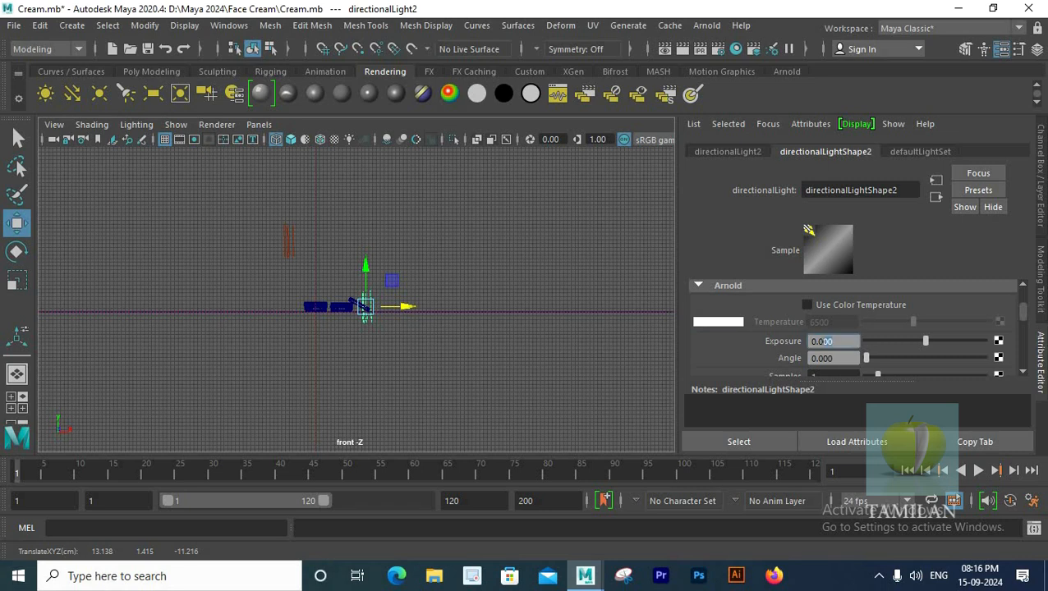
type("1")
key("Tab")
type("10")
key("Tab")
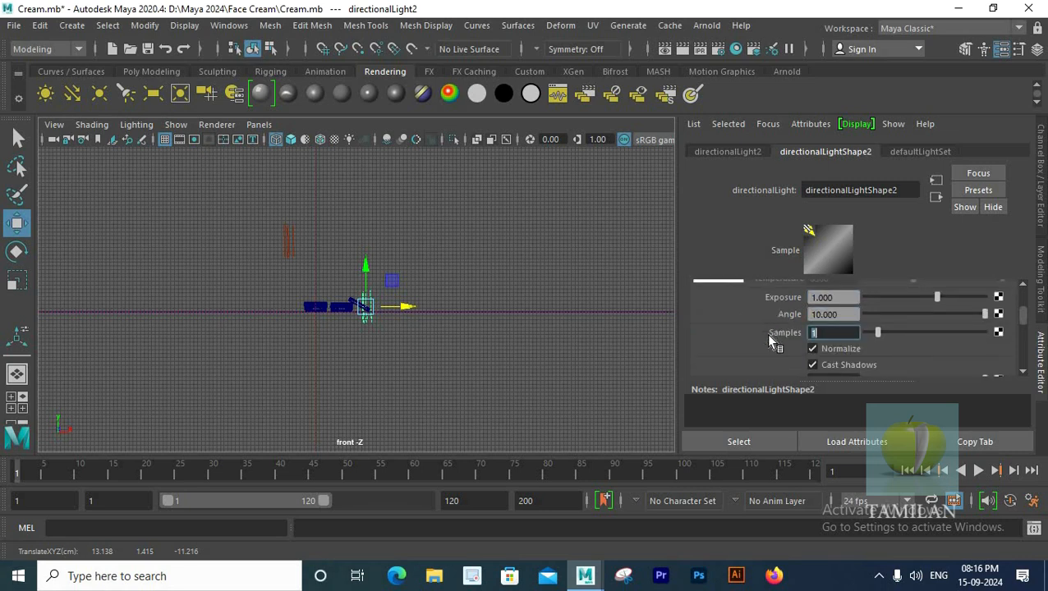
Reposition both directional lights along Z in the top view, placing the first at about -7.4, and save the scene
key("space")
key("space")
scroll(431, 264, "up", 3)
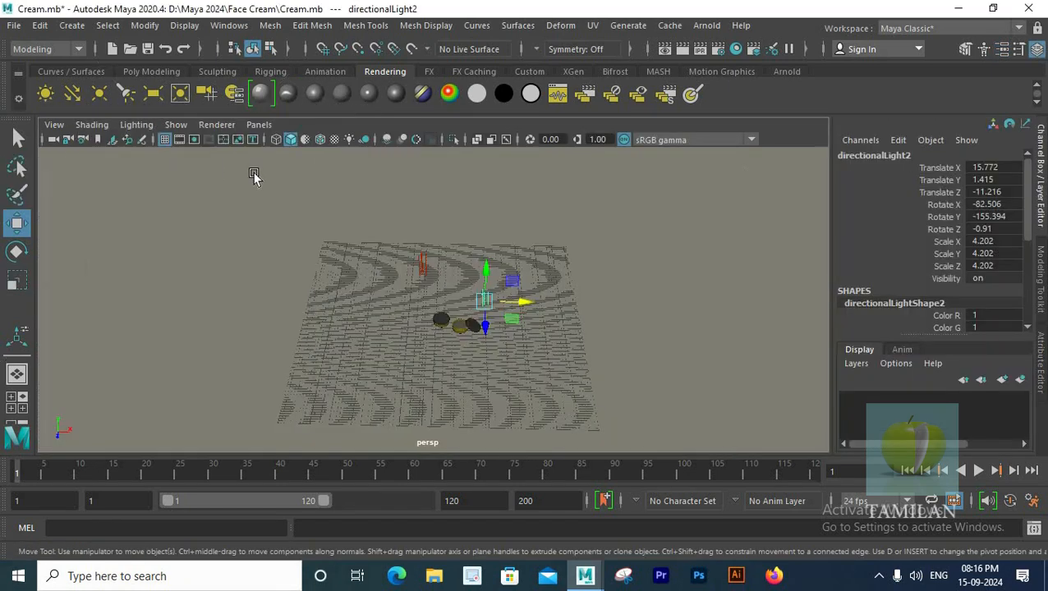
key("space")
key("space")
left_click_drag(564, 318, 564, 343)
left_click(357, 250)
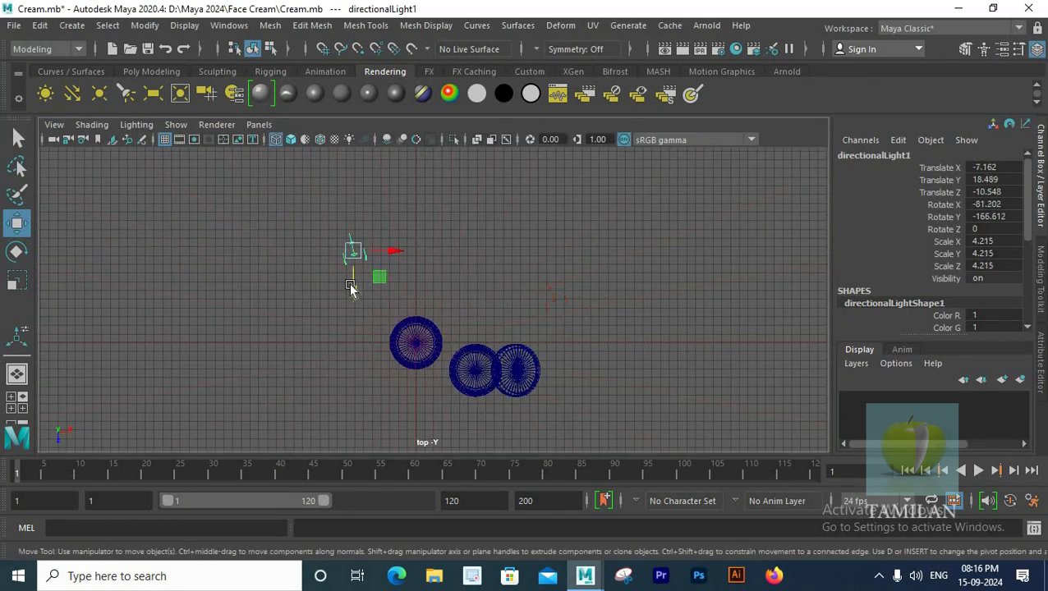
key("space")
key("space")
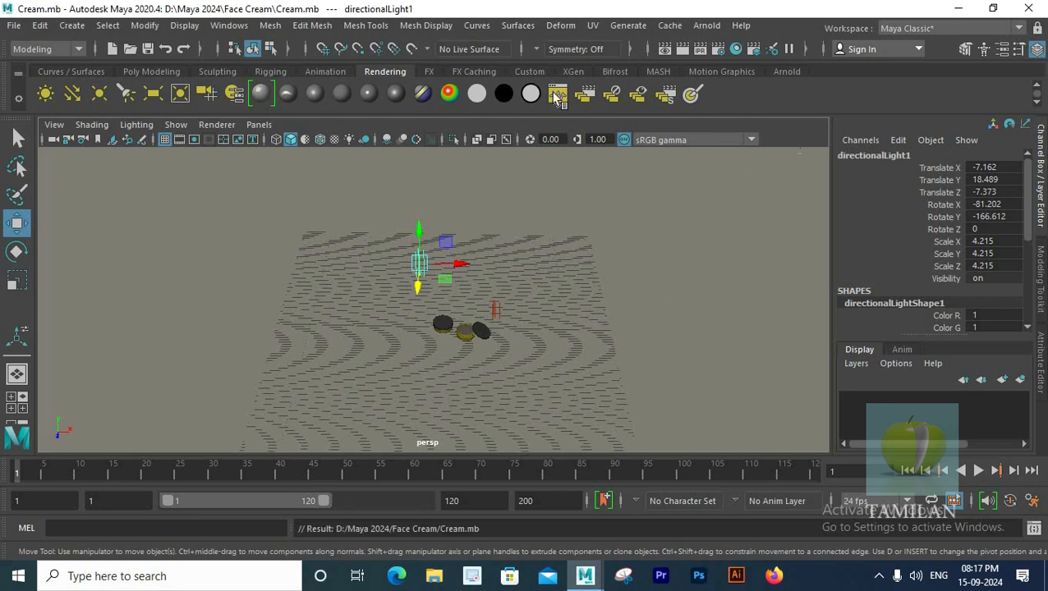
Create a standard camera in the scene
scroll(584, 308, "up", 6)
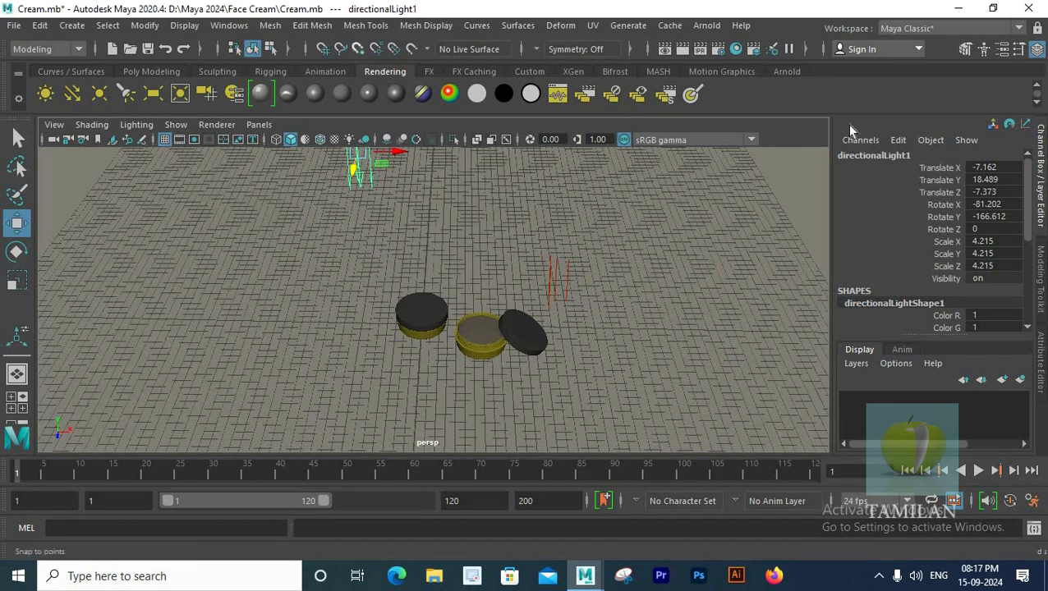
left_click(66, 25)
mouse_move(144, 128)
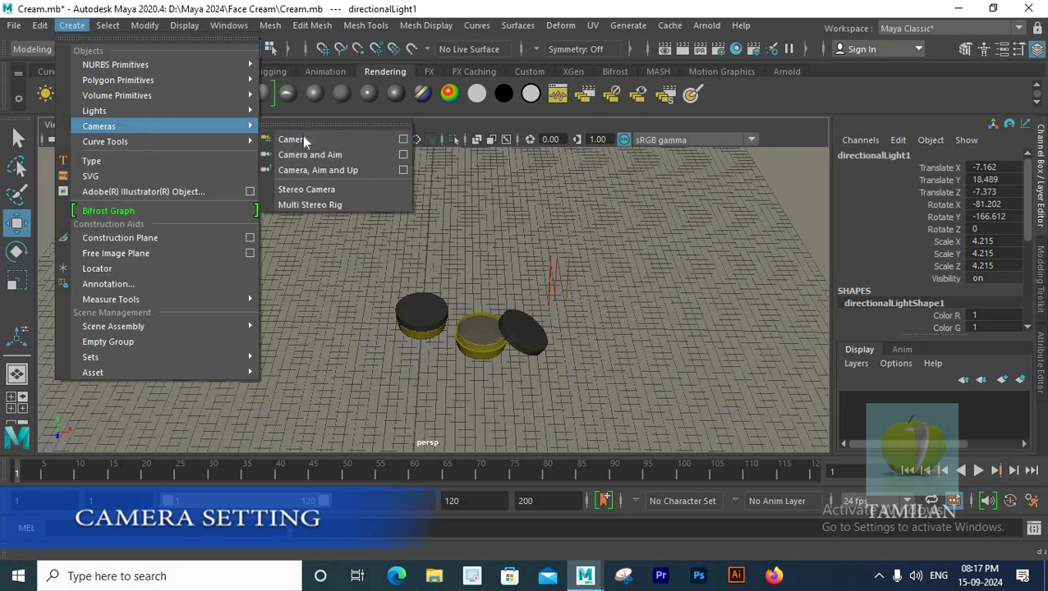
left_click(303, 139)
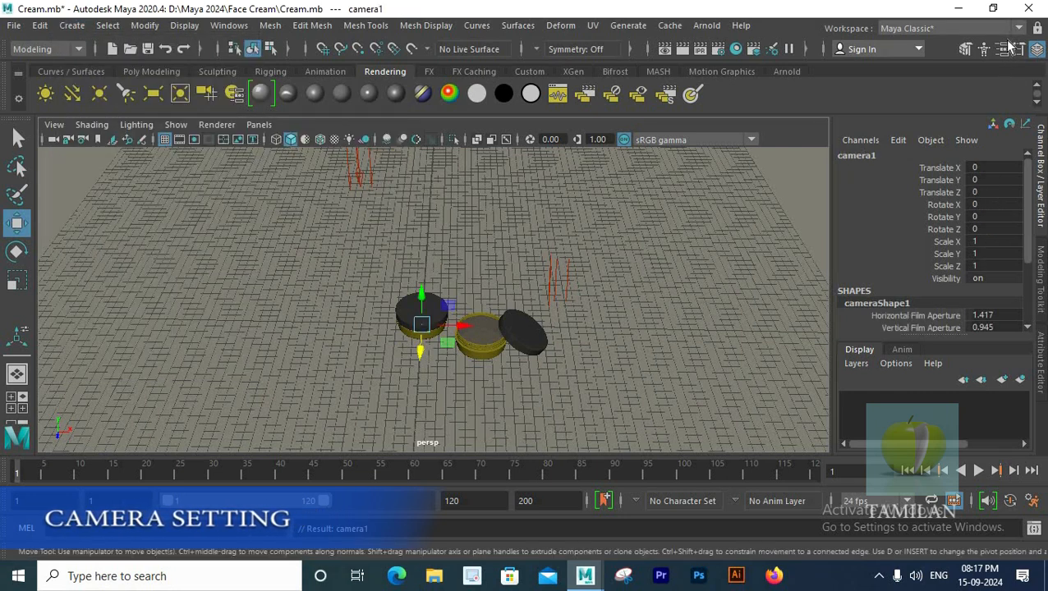
Set the new camera's focal length to 100 and its horizontal camera aperture to 54 mm
left_click(1005, 48)
scroll(840, 362, "down", 7)
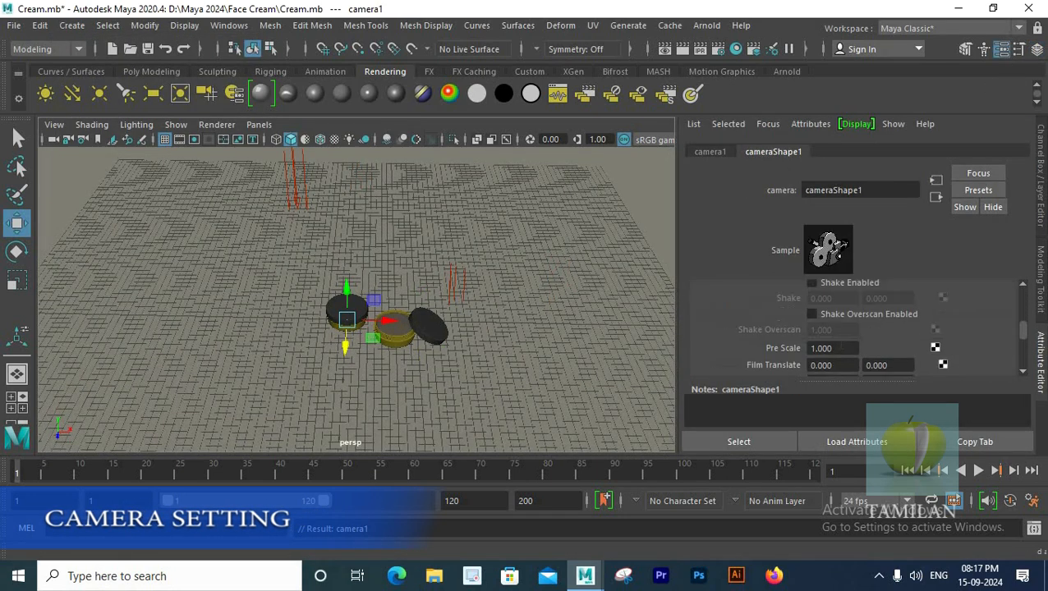
scroll(842, 353, "up", 7)
double_click(825, 344)
type("100")
key("Return")
scroll(755, 355, "down", 2)
scroll(766, 351, "down", 5)
double_click(823, 315)
type("54")
key("Return")
Open the render settings and set the output image format to JPEG
left_click(258, 124)
mouse_move(345, 141)
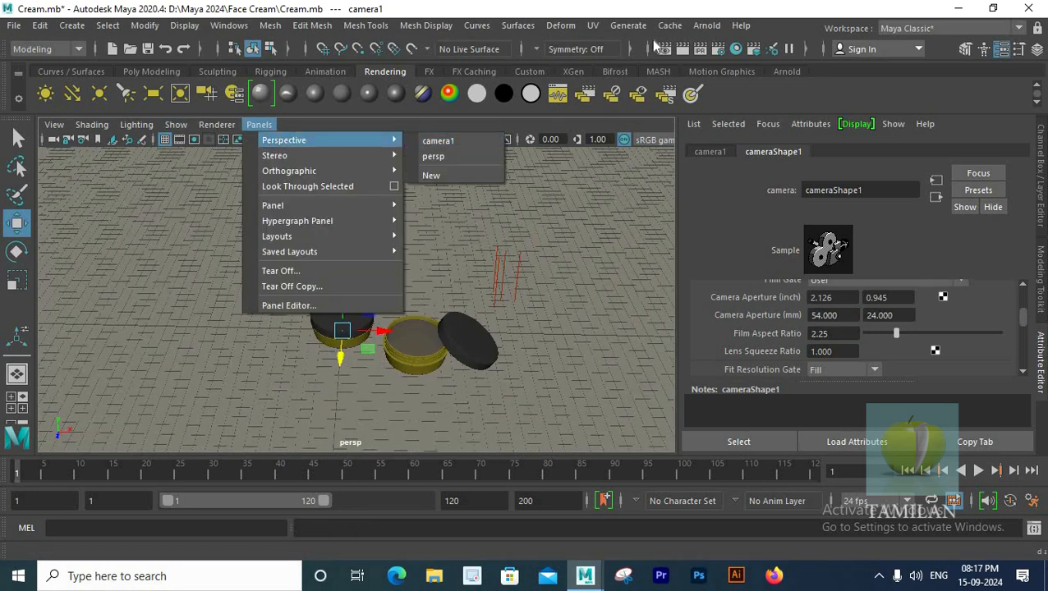
left_click(705, 26)
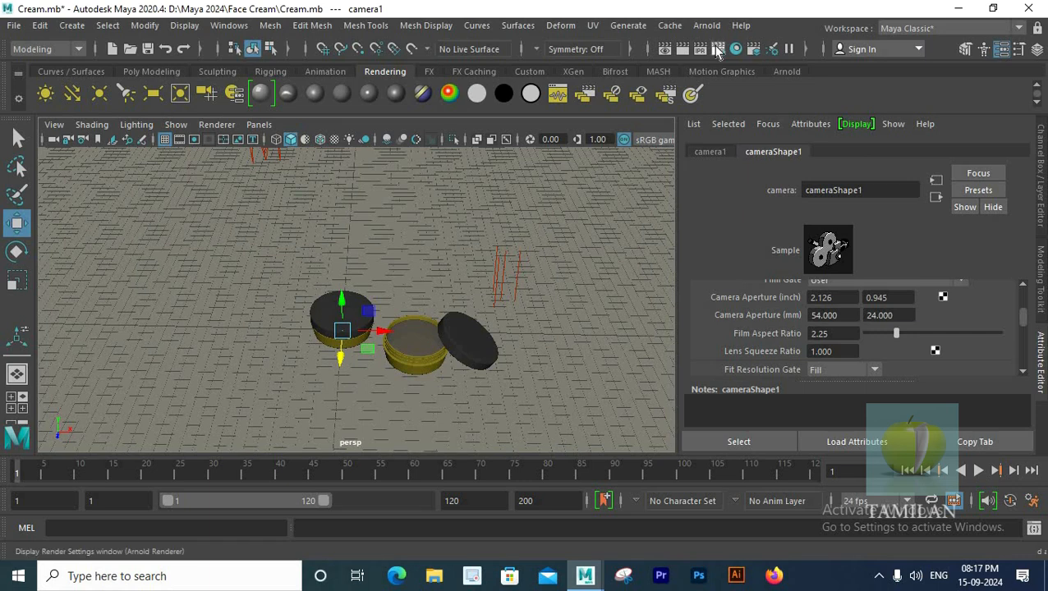
left_click(717, 49)
left_click(372, 324)
left_click(359, 374)
Set the render image size to the HD_1080 preset
scroll(413, 510, "down", 6)
left_click(395, 462)
left_click(400, 523)
left_click(399, 523)
scroll(391, 447, "down", 2)
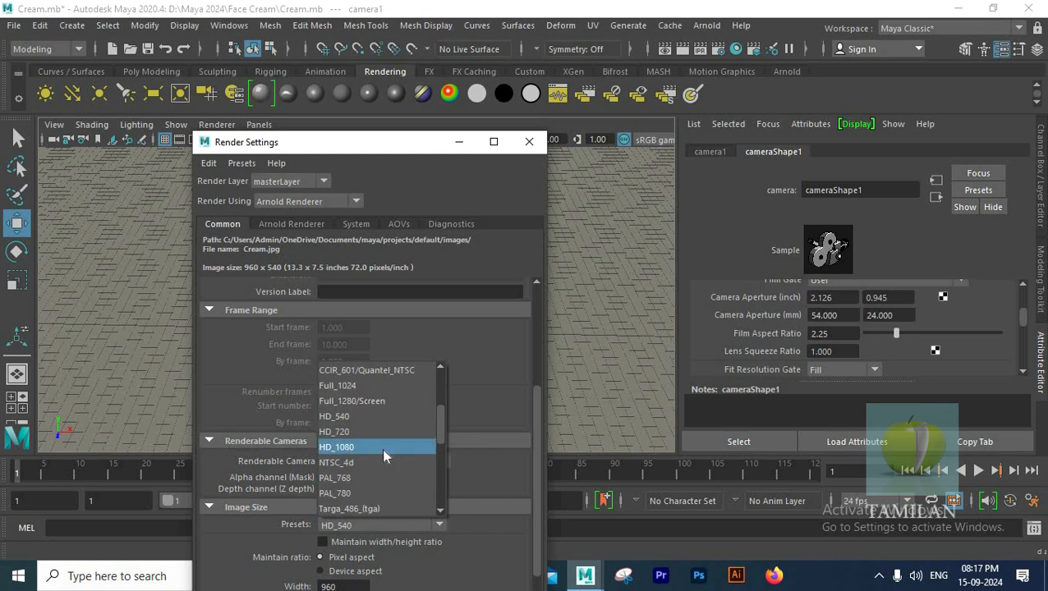
left_click(352, 447)
left_click_drag(533, 466, 539, 396)
Set the Arnold sampling to Camera (AA) 5, Diffuse 3 and Specular 3, and close the render settings
left_click(316, 228)
left_click(325, 306)
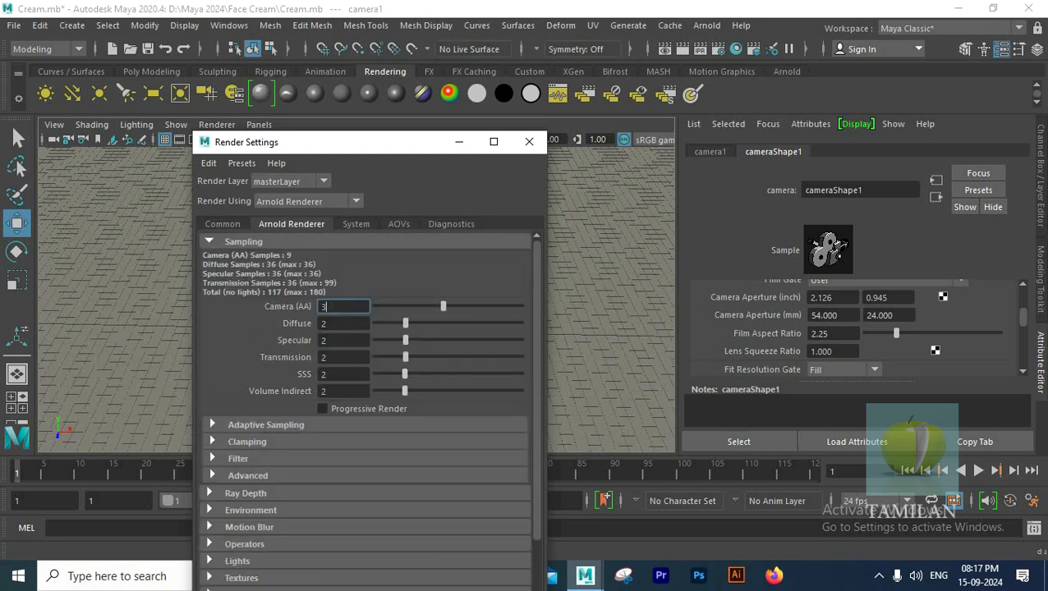
type("5")
key("Tab")
type("3")
key("Tab")
type("3")
key("Tab")
left_click(529, 141)
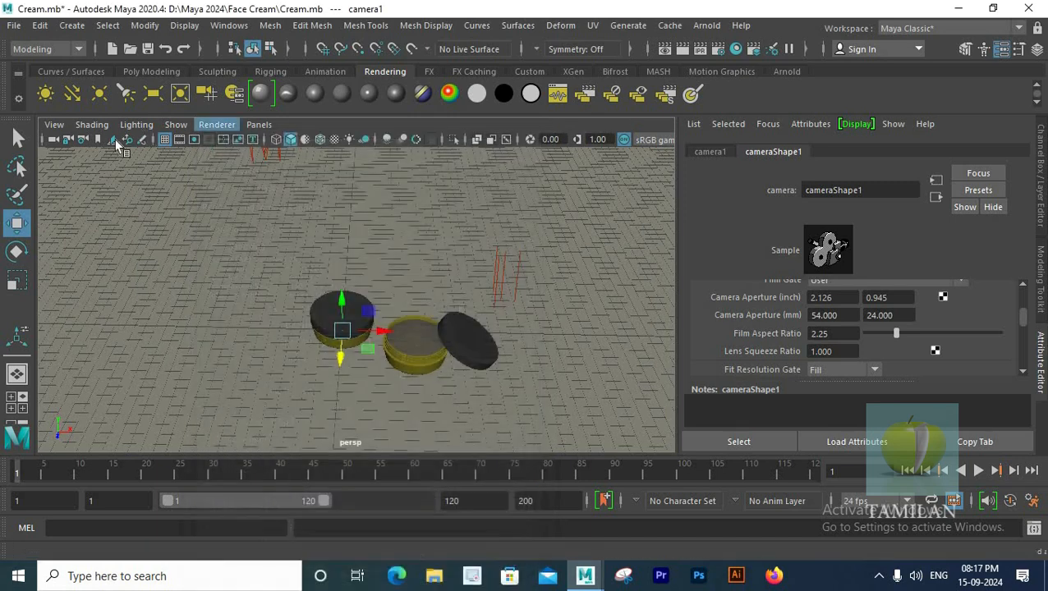
Look through camera1 and frame the two jars and the leaning lid from a raised angle
left_click(57, 129)
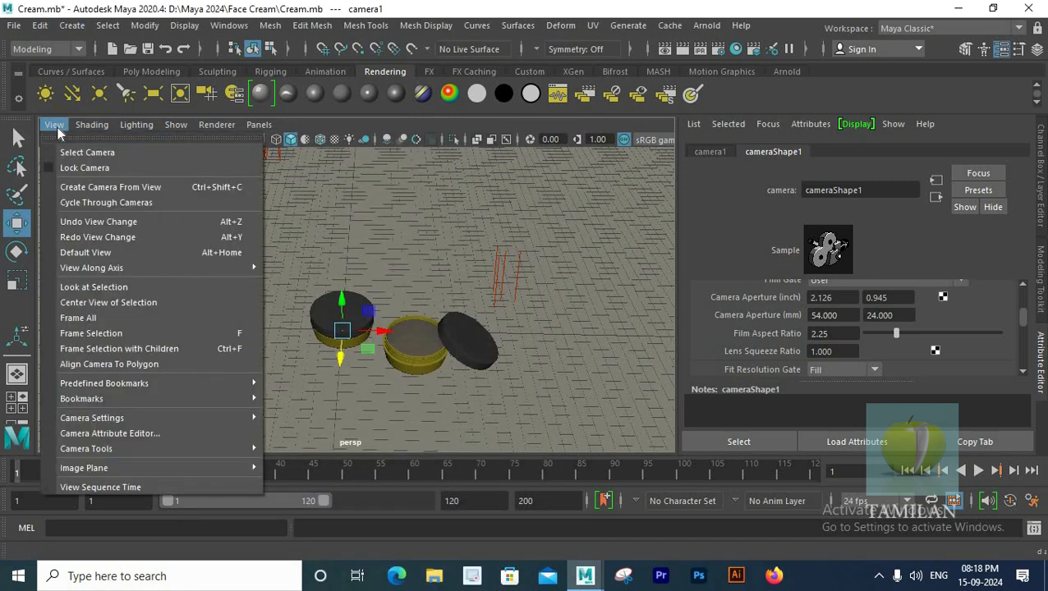
left_click(414, 172)
left_click(266, 125)
mouse_move(283, 139)
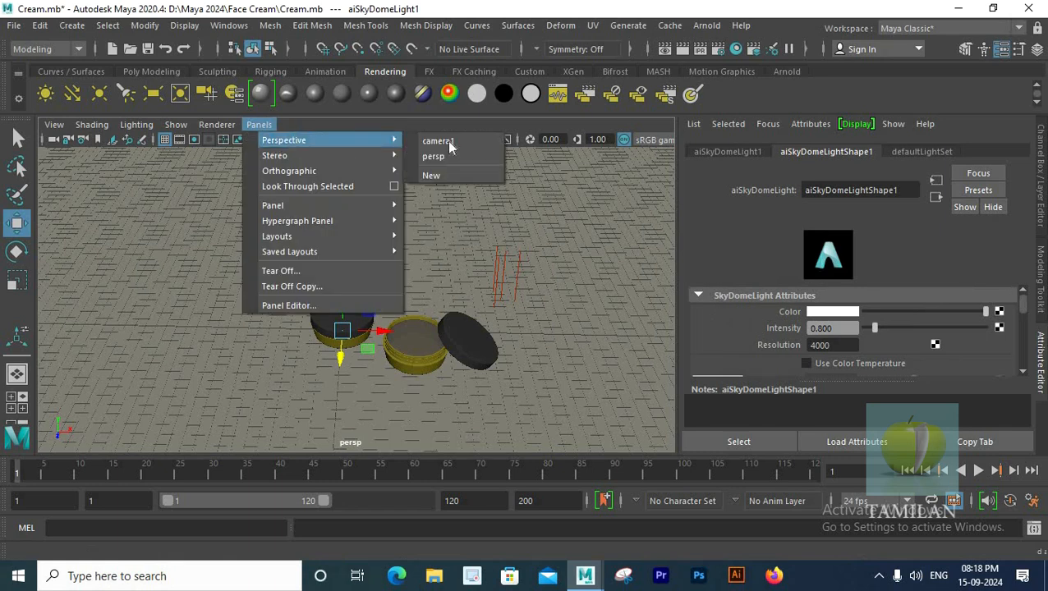
left_click(449, 142)
scroll(554, 277, "down", 10)
left_click_drag(436, 270, 429, 349, "alt")
middle_click_drag(428, 349, 356, 282, "alt")
scroll(356, 282, "up", 1)
left_click(1037, 50)
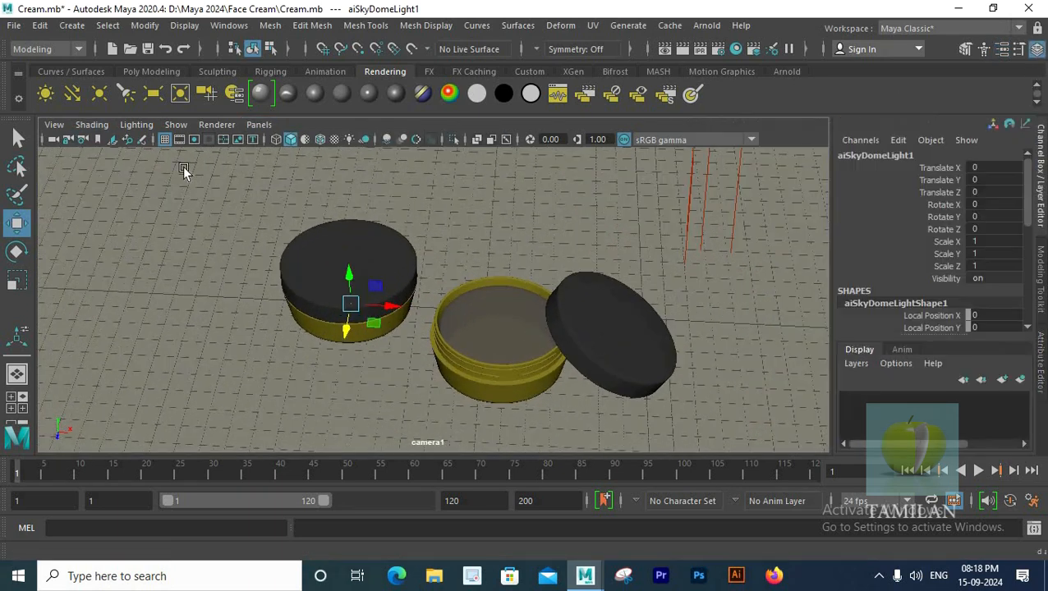
Show the resolution gate in the camera1 view
left_click(53, 124)
mouse_move(123, 417)
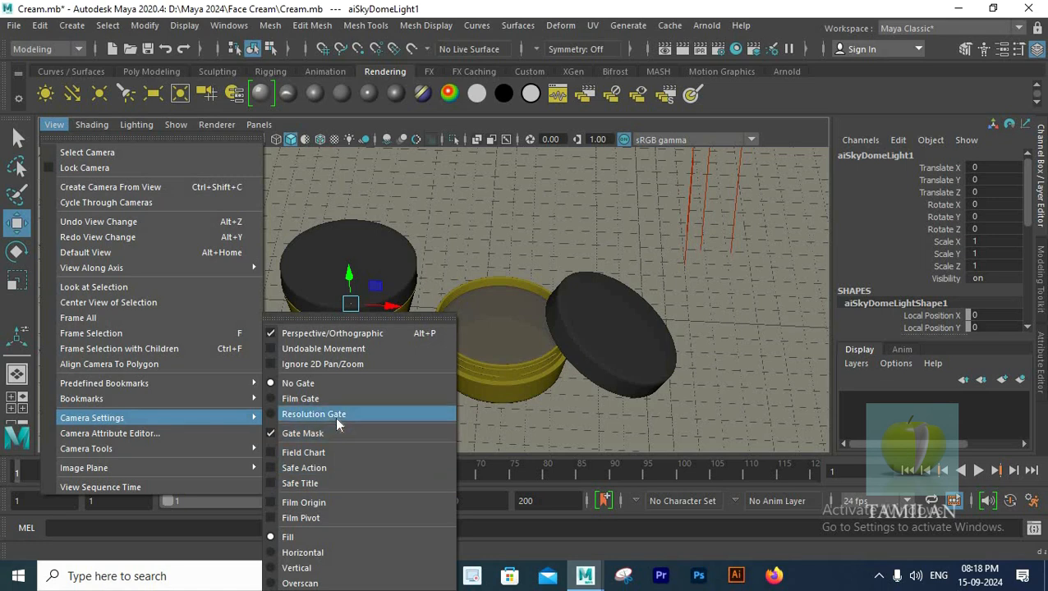
left_click(337, 415)
Adjust the camera1 framing so both jars and the leaning lid fit inside the gate, and save the scene
left_click_drag(447, 343, 490, 300, "alt")
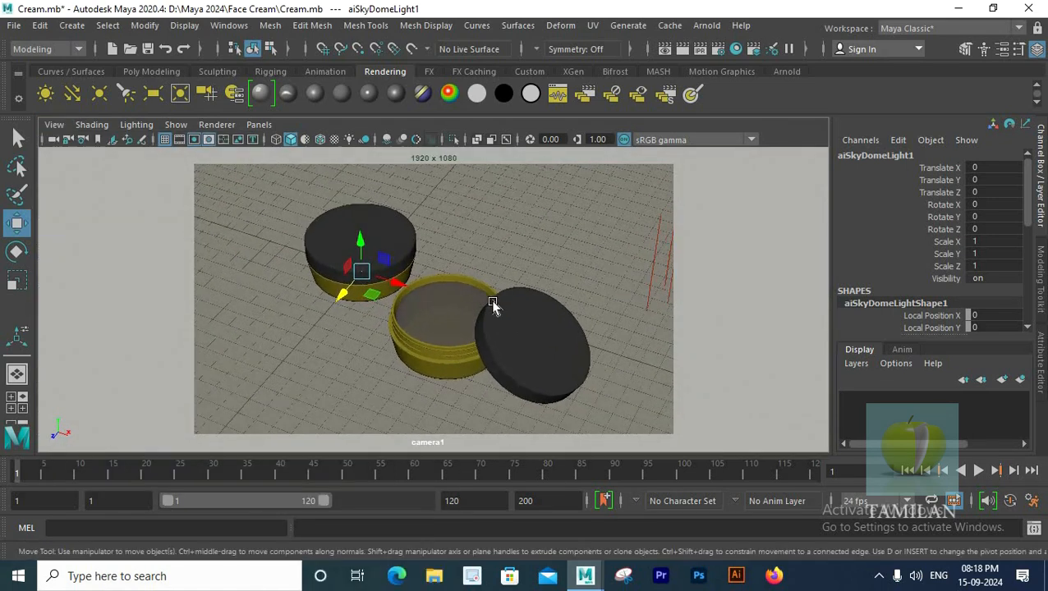
key("q")
right_click_drag(445, 300, 539, 333, "alt")
mouse_move(539, 333)
left_mouse_down("alt")
mouse_move(555, 332)
mouse_move(548, 349)
left_mouse_up("alt")
right_click_drag(548, 349, 546, 348, "alt")
middle_click_drag(546, 349, 538, 325, "alt")
key("ctrl+s")
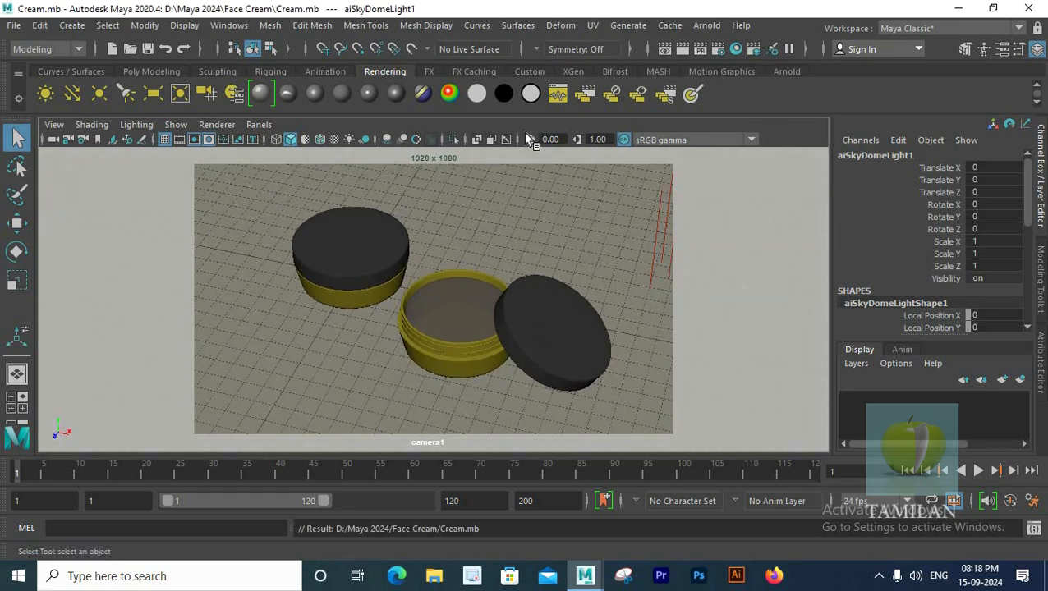
Render the camera1 view in the Arnold RenderView, fit the image to the window and check it
left_click(711, 29)
left_click(729, 55)
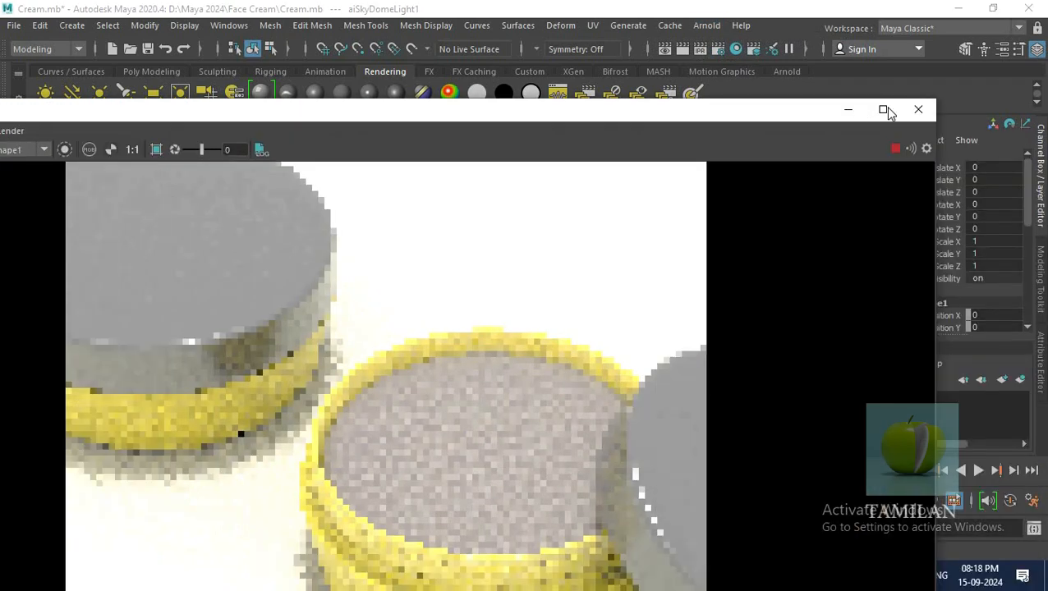
left_click(883, 110)
key("f")
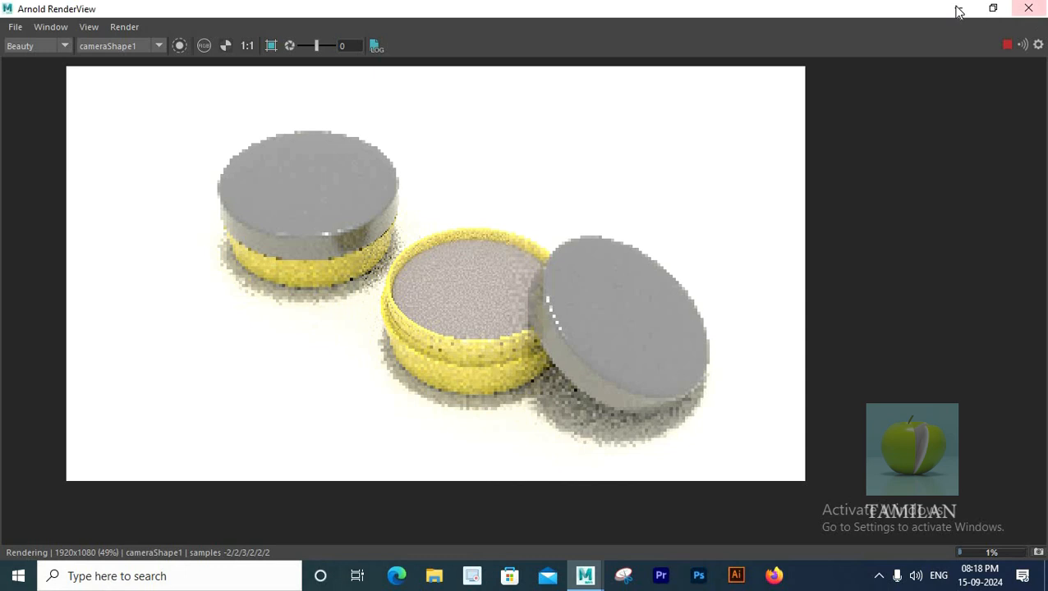
left_click(955, 9)
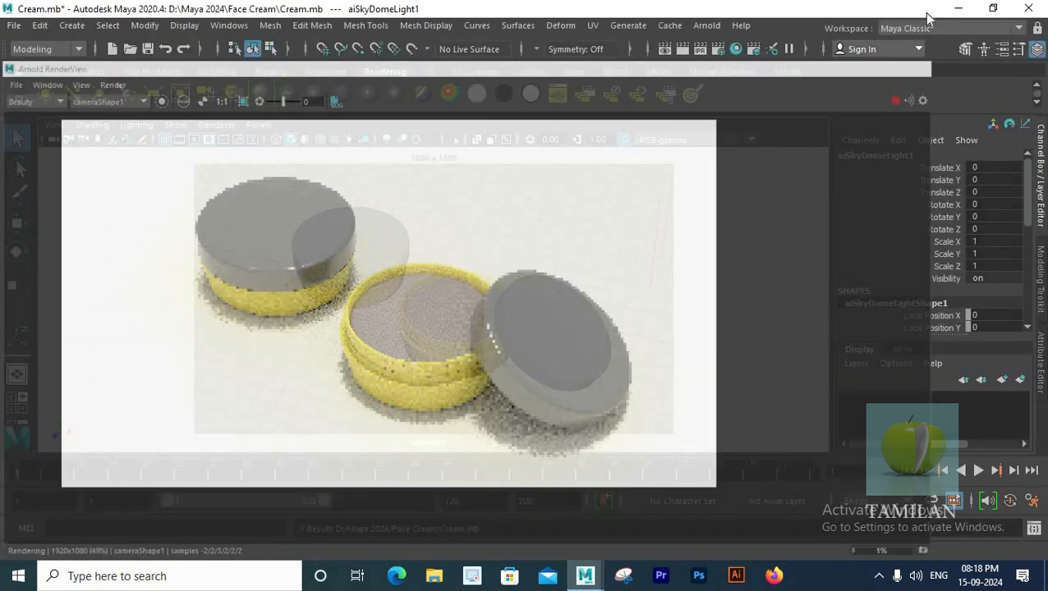
key("space")
key("space")
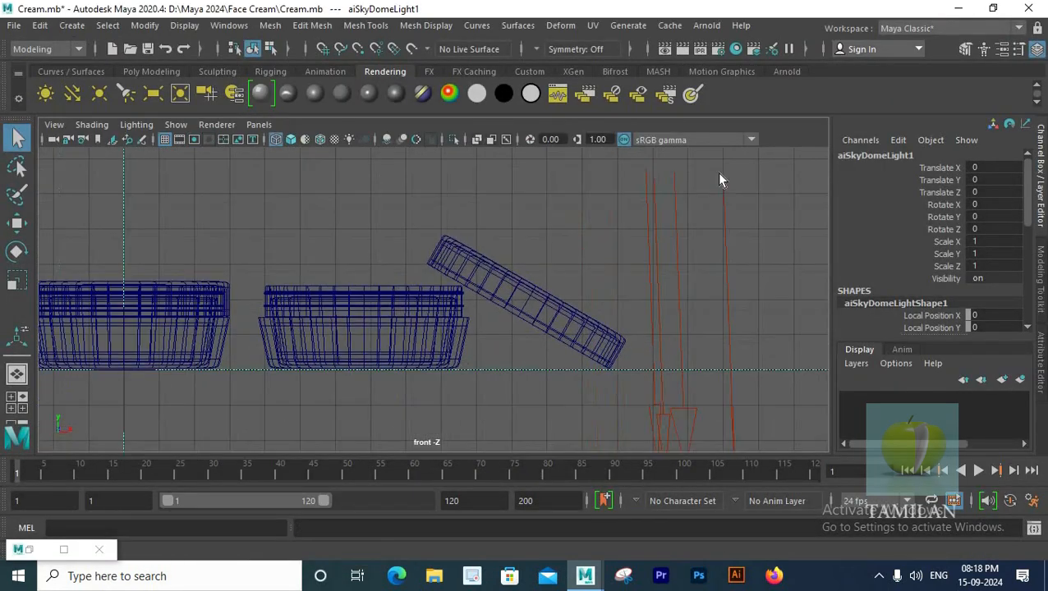
scroll(123, 231, "up", 2)
left_click(265, 275)
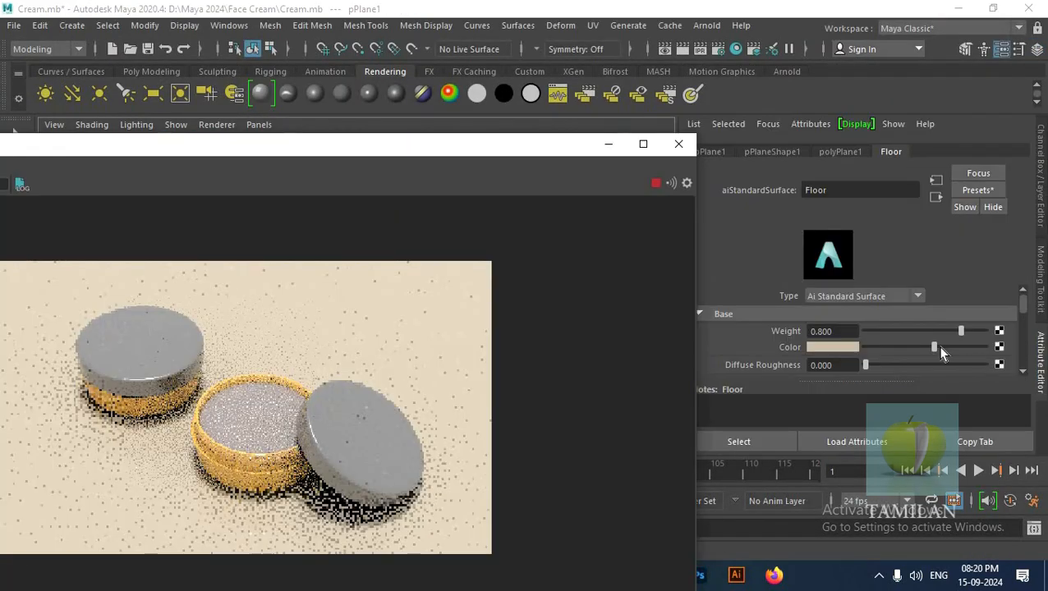
Brighten the Floor material's base color and raise its saturation to about 0.68 for a warm peach tone
left_click_drag(937, 346, 960, 347)
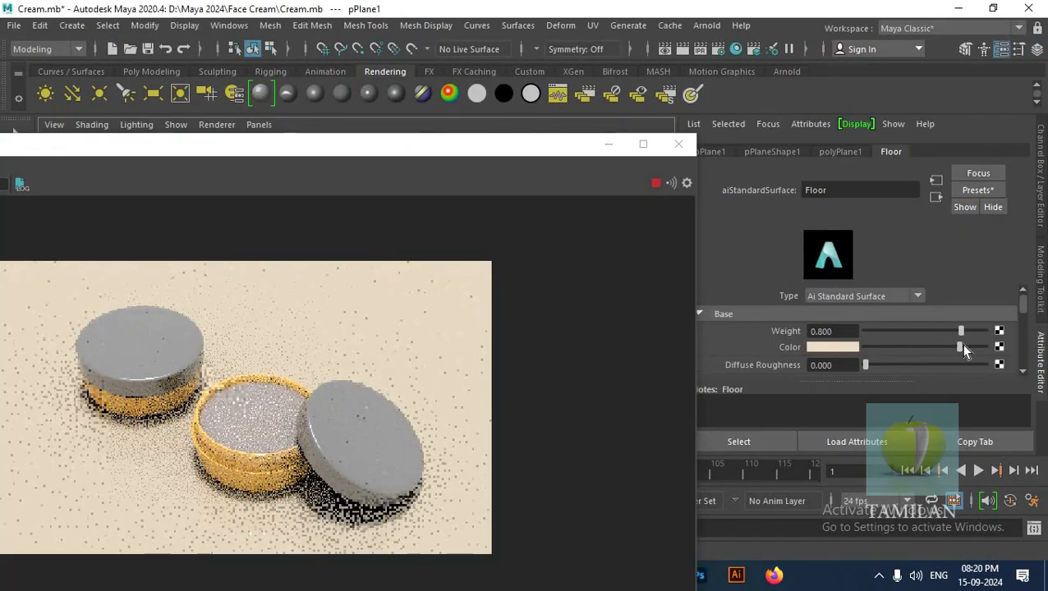
left_click(844, 348)
left_click_drag(814, 414, 847, 417)
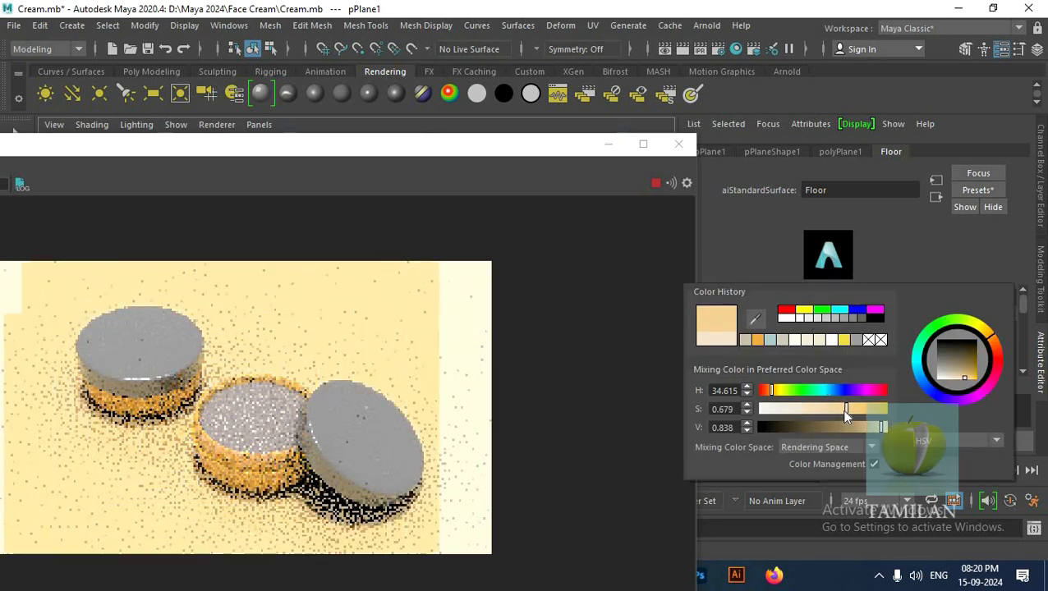
Examine the updated render of the jars on the recolored floor in the enlarged Arnold RenderView
scroll(503, 384, "down", 1)
middle_click_drag(506, 378, 542, 362)
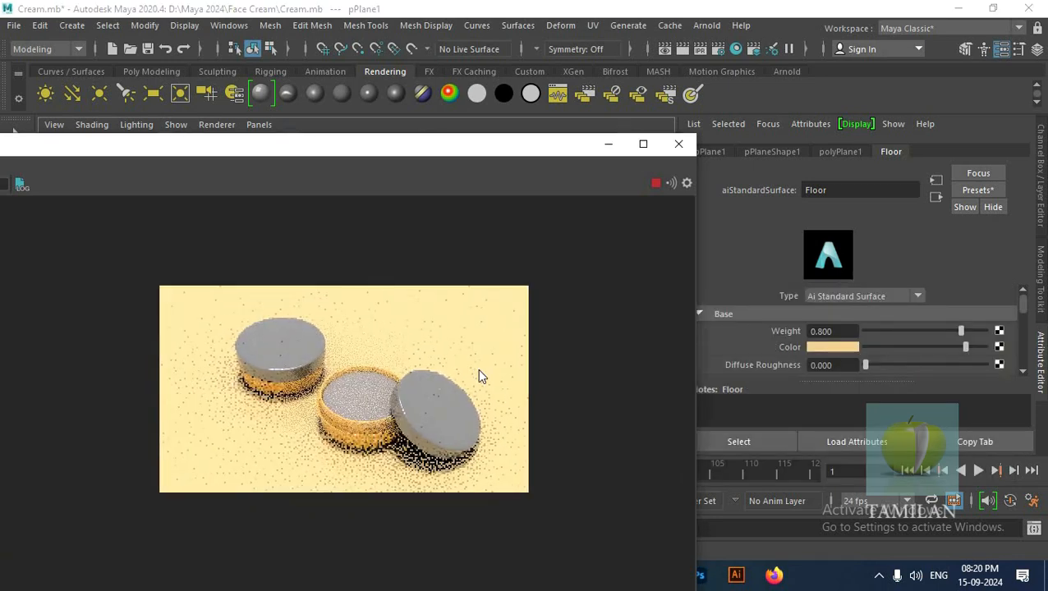
scroll(479, 370, "up", 2)
middle_click_drag(479, 368, 503, 326)
scroll(518, 324, "down", 2)
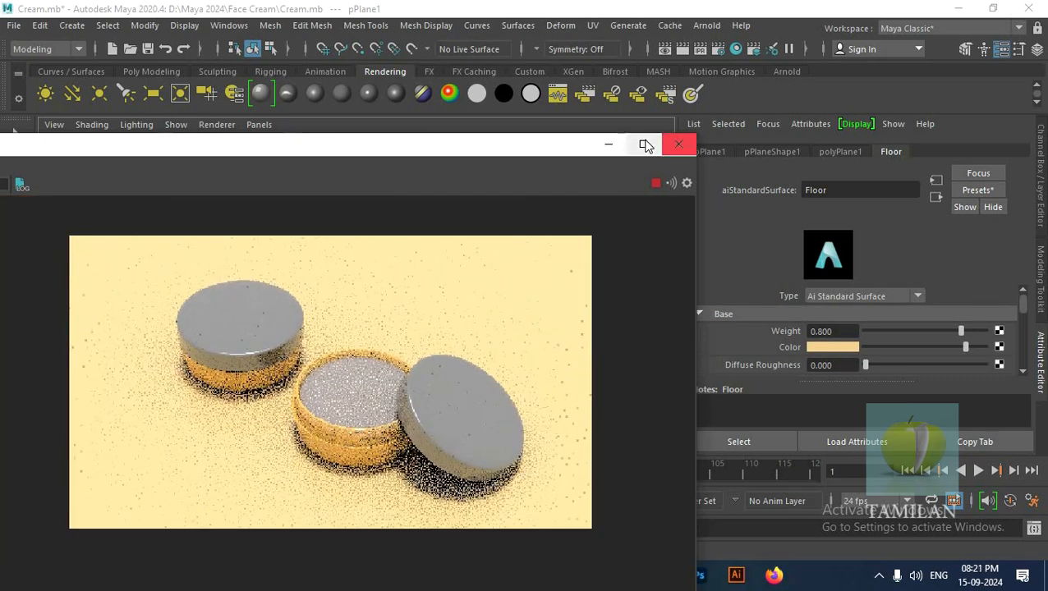
left_click(645, 145)
scroll(626, 222, "down", 1)
scroll(894, 234, "up", 2)
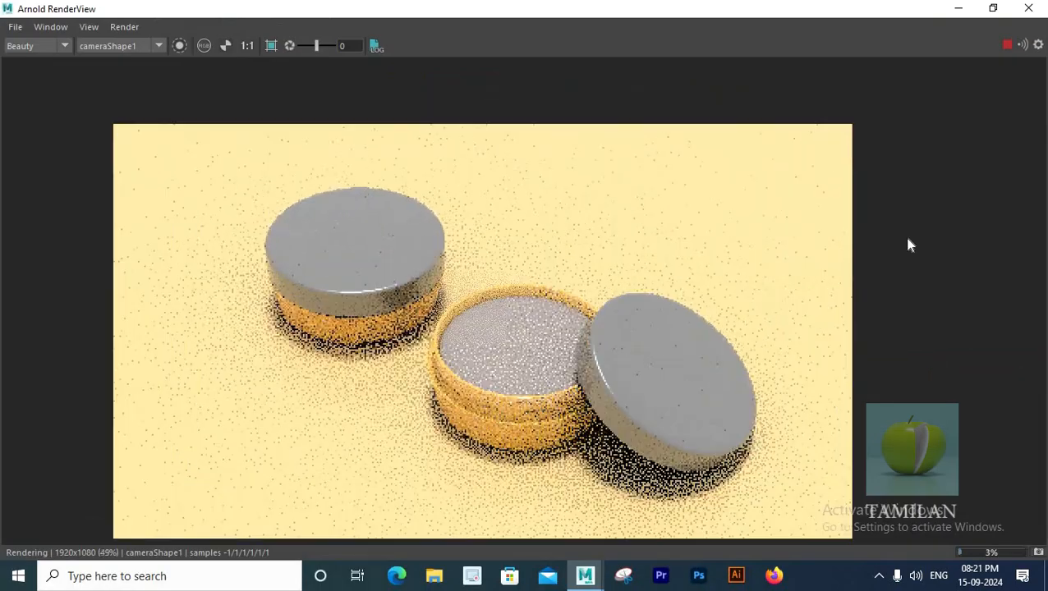